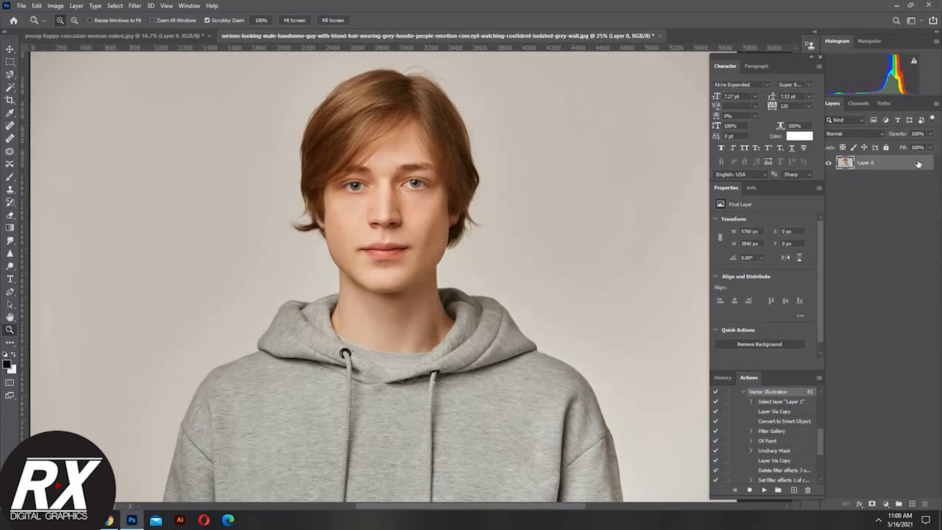
- Duplicate Layer 0 in both the man's photo and the woman's photo
{"action": "left_click_drag", "start_coordinate": [917, 164], "coordinate": [912, 503]}
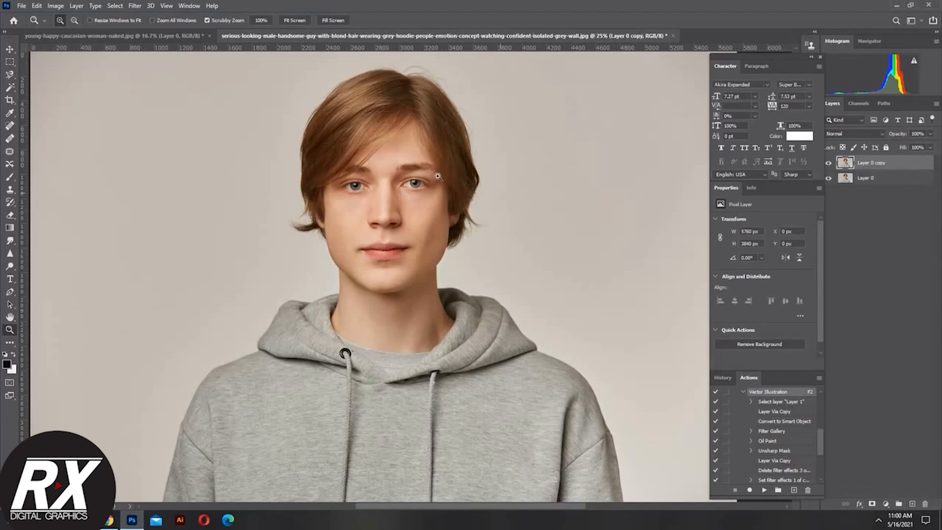
{"action": "left_click", "coordinate": [101, 36]}
{"action": "left_click_drag", "start_coordinate": [894, 166], "coordinate": [912, 503]}
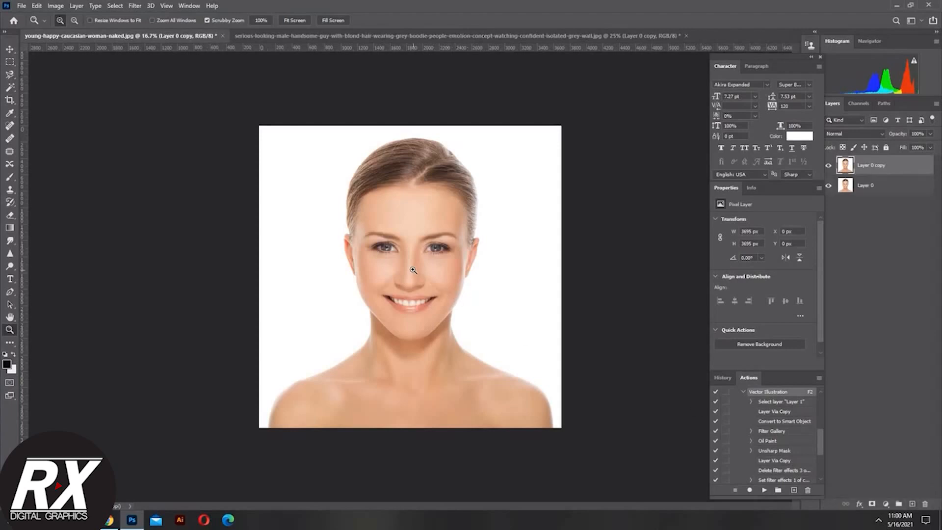
- In the woman's photo, make an elliptical selection of about 1249 × 1885 px around her face, from hairline to chin
{"action": "left_click", "coordinate": [422, 37]}
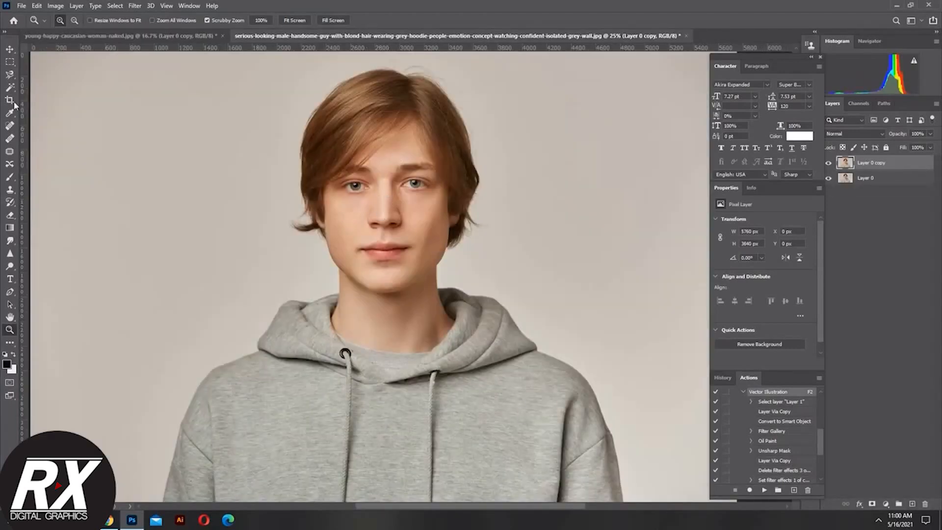
{"action": "left_click", "coordinate": [10, 63]}
{"action": "left_click", "coordinate": [9, 62], "text": "alt"}
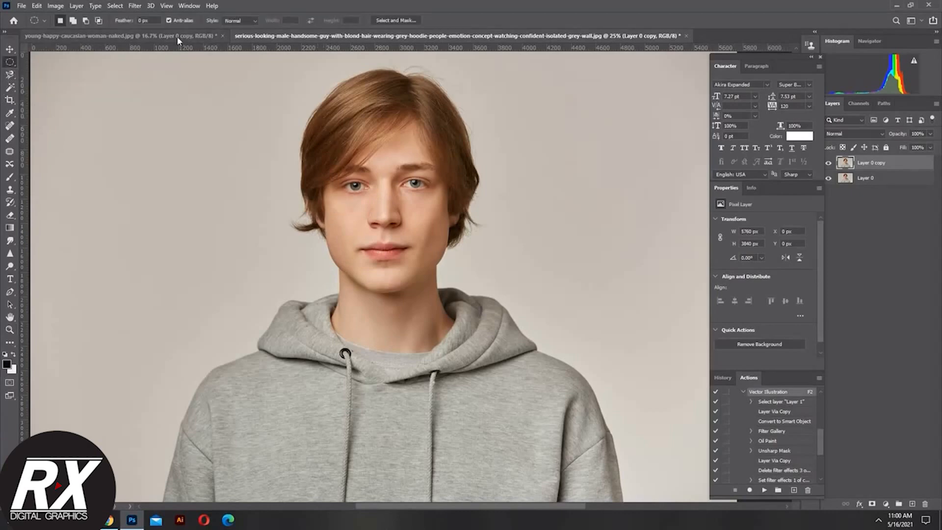
{"action": "left_click", "coordinate": [158, 37]}
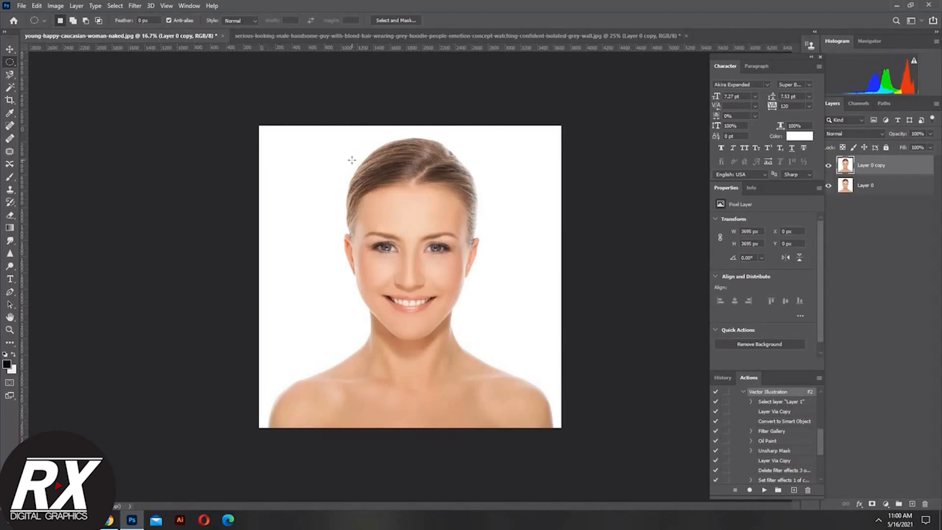
{"action": "left_click_drag", "start_coordinate": [362, 178], "coordinate": [458, 328]}
{"action": "left_click_drag", "start_coordinate": [417, 278], "coordinate": [413, 279]}
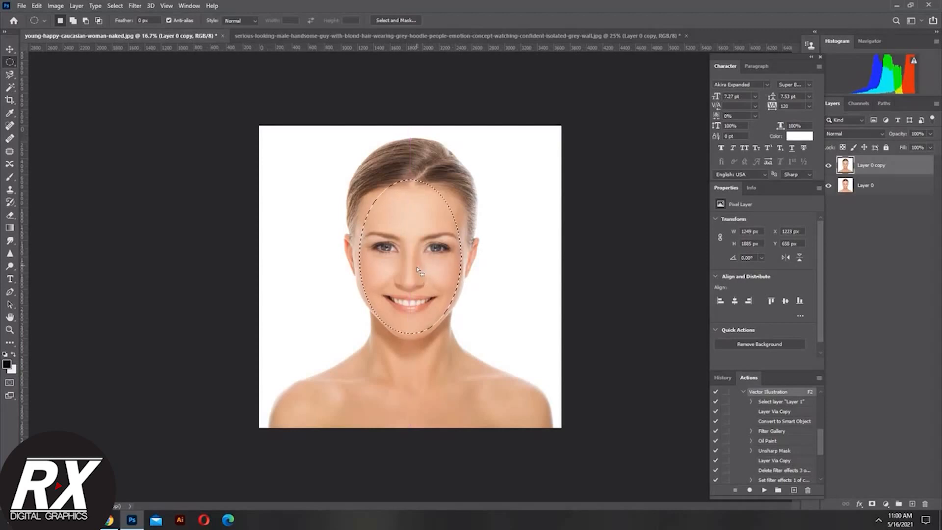
- Move the selected face into the man's photo, scale it to about 82.23%, and position it over his face
{"action": "left_click", "coordinate": [9, 49]}
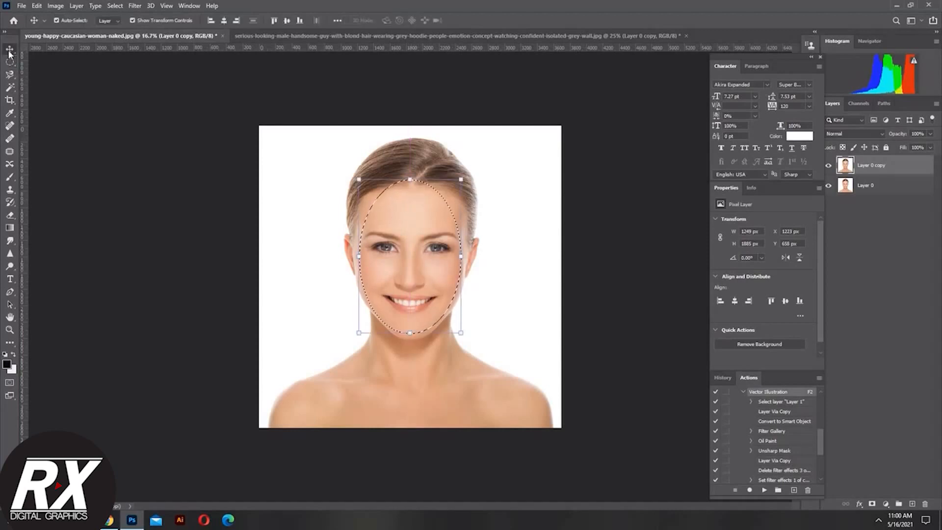
{"action": "left_click_drag", "start_coordinate": [395, 269], "coordinate": [376, 212]}
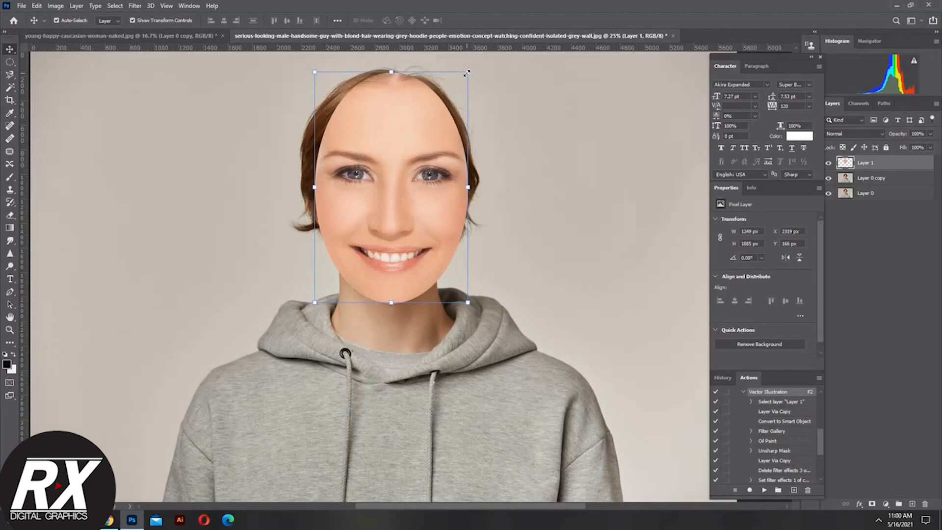
{"action": "left_click", "coordinate": [467, 73]}
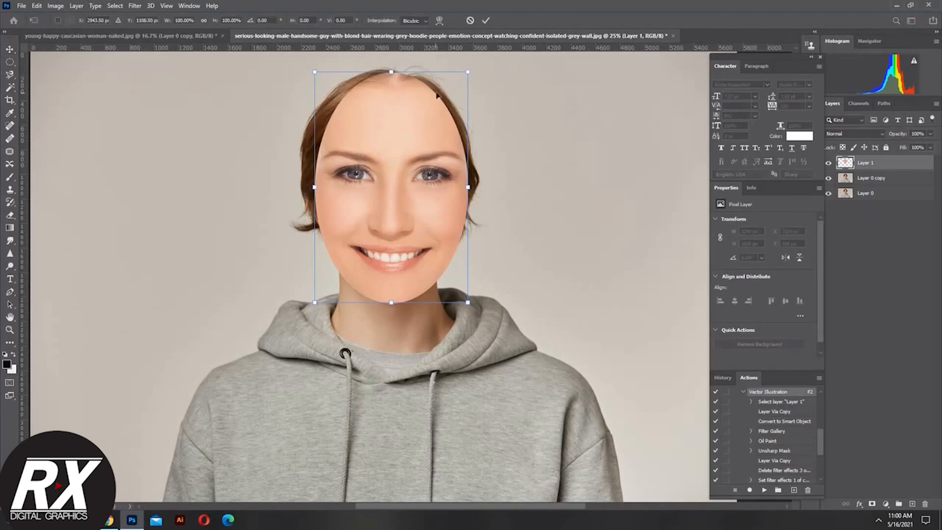
{"action": "left_click_drag", "start_coordinate": [466, 72], "coordinate": [441, 112]}
{"action": "mouse_move", "coordinate": [378, 235]}
{"action": "left_mouse_down"}
{"action": "mouse_move", "coordinate": [394, 211]}
{"action": "mouse_move", "coordinate": [385, 221]}
{"action": "left_mouse_up"}
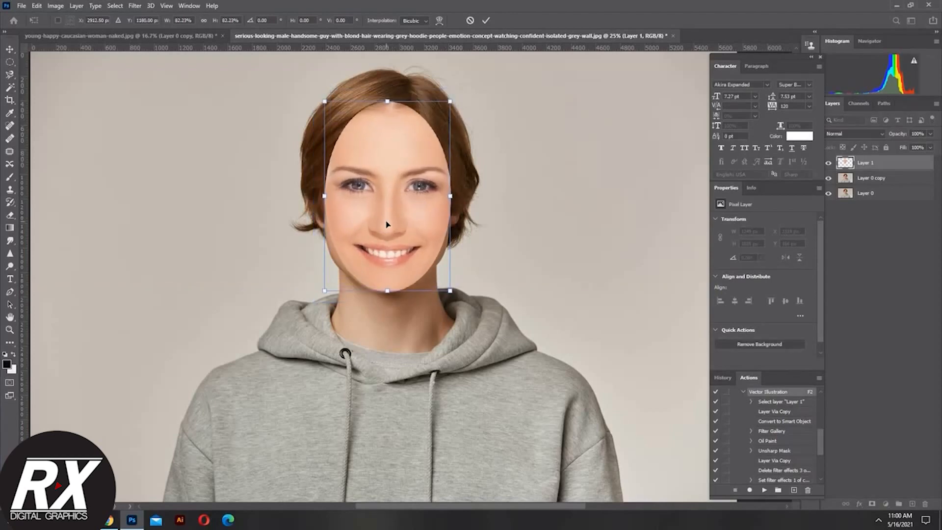
{"action": "key", "text": "Return"}
- Duplicate the pasted face layer and widen the copy on both sides to about 108.57% so it covers the man's face
{"action": "left_click_drag", "start_coordinate": [915, 170], "coordinate": [913, 504]}
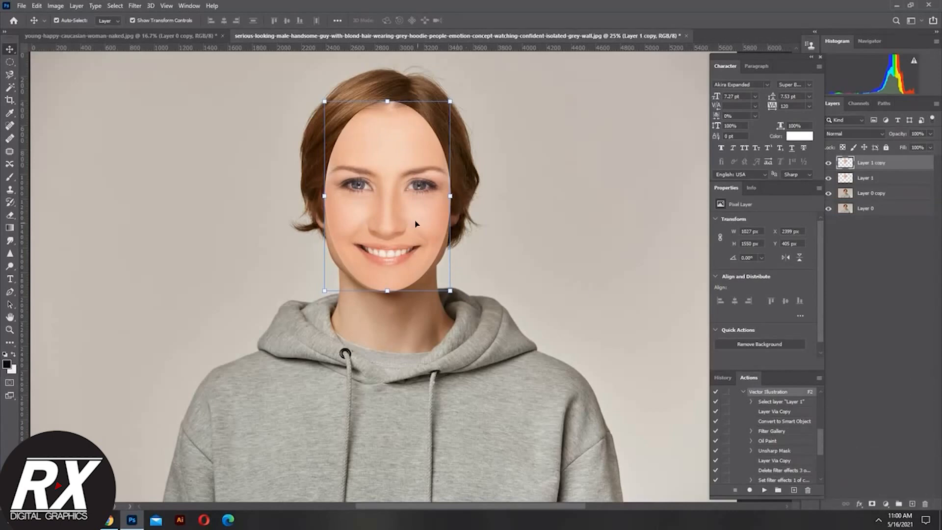
{"action": "right_click", "coordinate": [369, 189]}
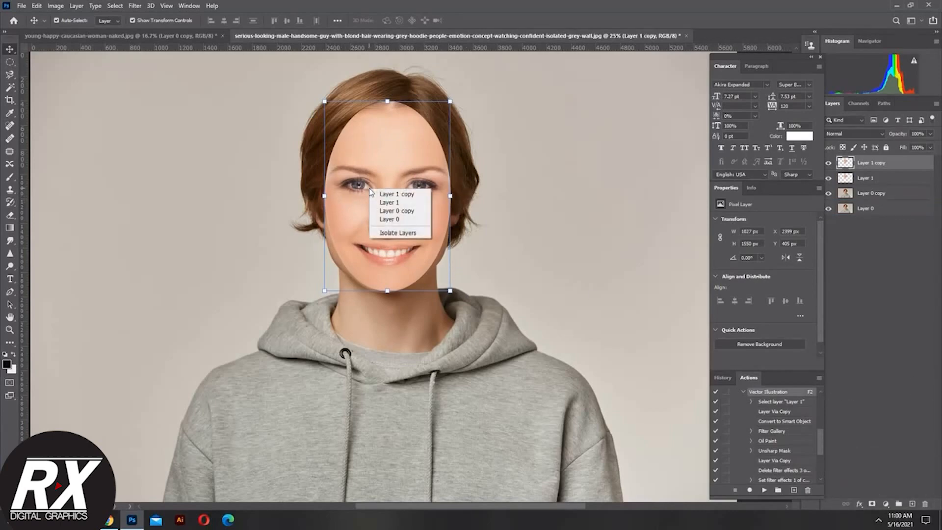
{"action": "key", "text": "Escape"}
{"action": "left_click", "coordinate": [326, 196]}
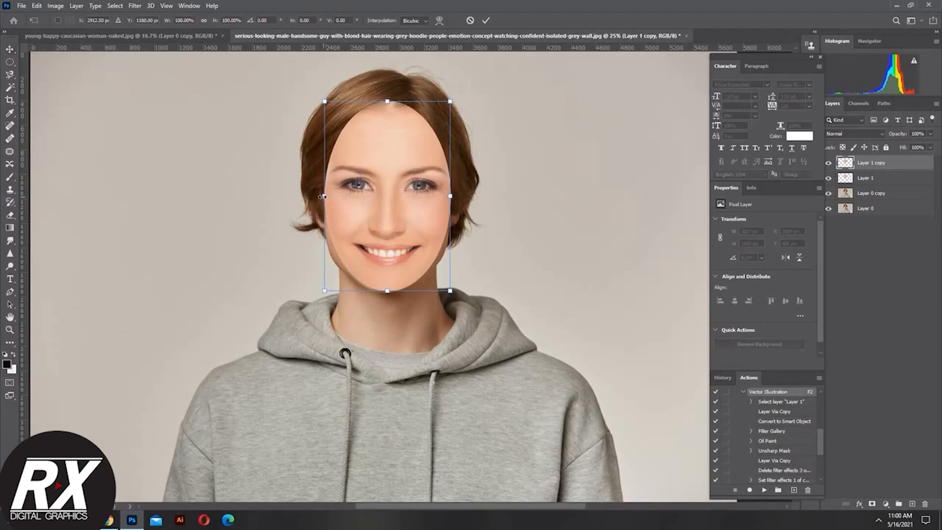
{"action": "left_click_drag", "start_coordinate": [325, 197], "coordinate": [319, 197]}
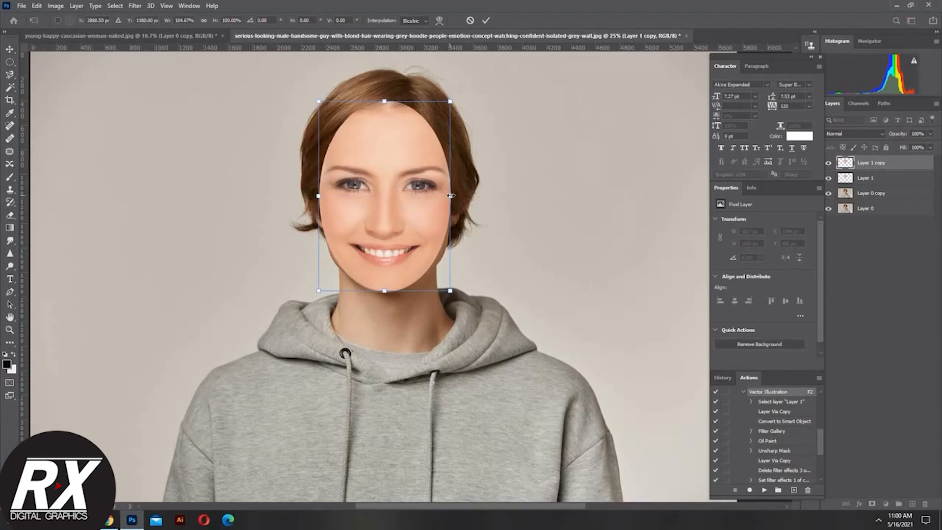
{"action": "left_click_drag", "start_coordinate": [451, 196], "coordinate": [455, 195]}
{"action": "right_click", "coordinate": [379, 144]}
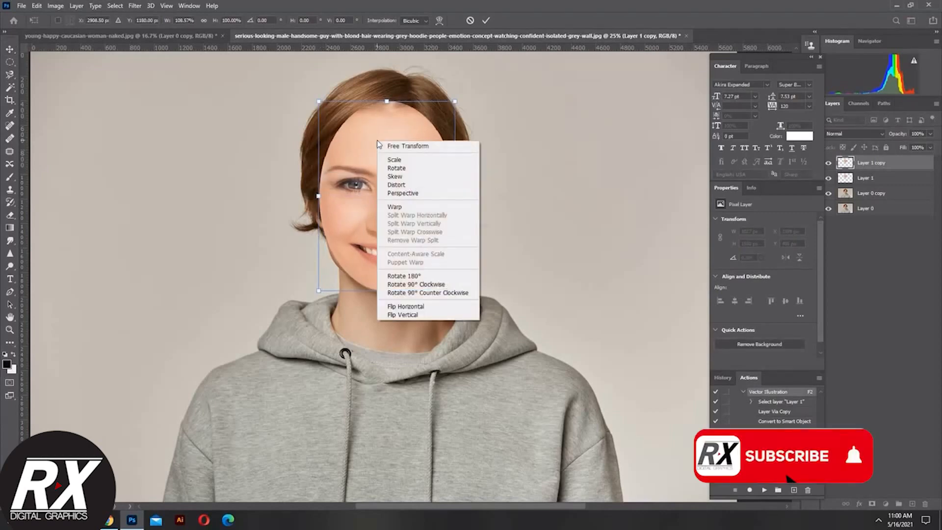
{"action": "left_click", "coordinate": [385, 146]}
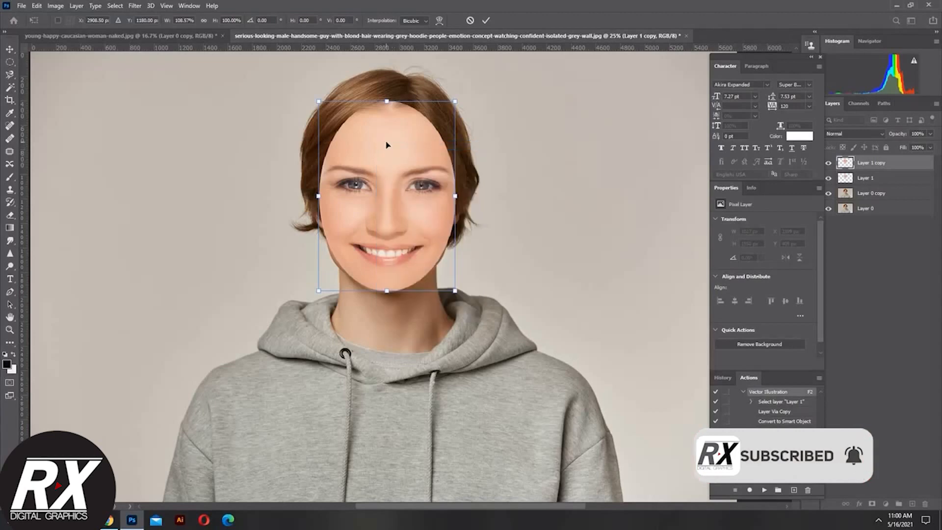
{"action": "right_click", "coordinate": [388, 144]}
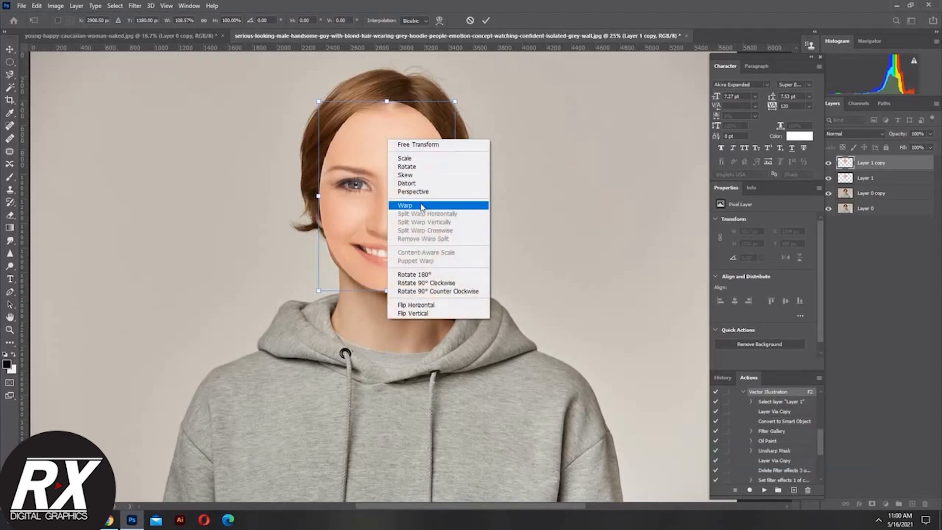
{"action": "left_click", "coordinate": [425, 183]}
{"action": "key", "text": "Return"}
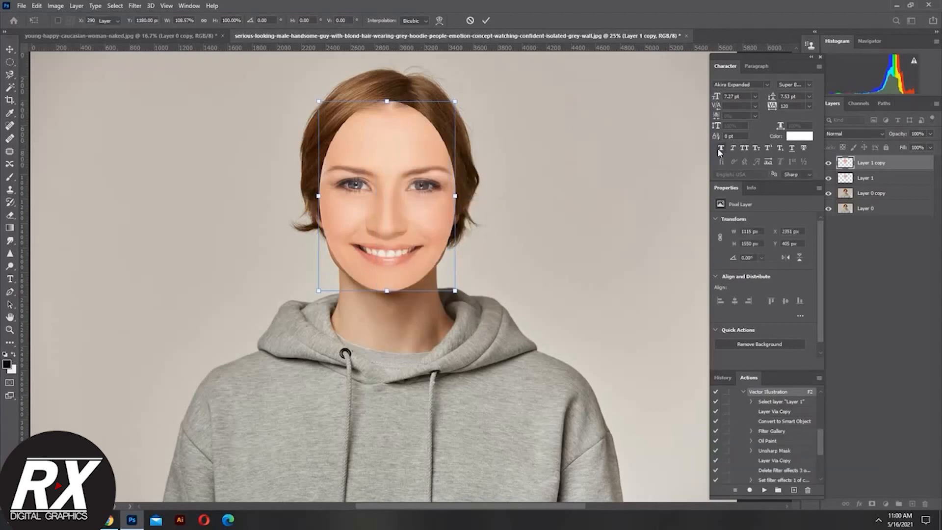
- Lower the opacity of the widened face copy, Layer 1 copy, to 54%
{"action": "left_click", "coordinate": [930, 134]}
{"action": "left_click_drag", "start_coordinate": [929, 144], "coordinate": [911, 145]}
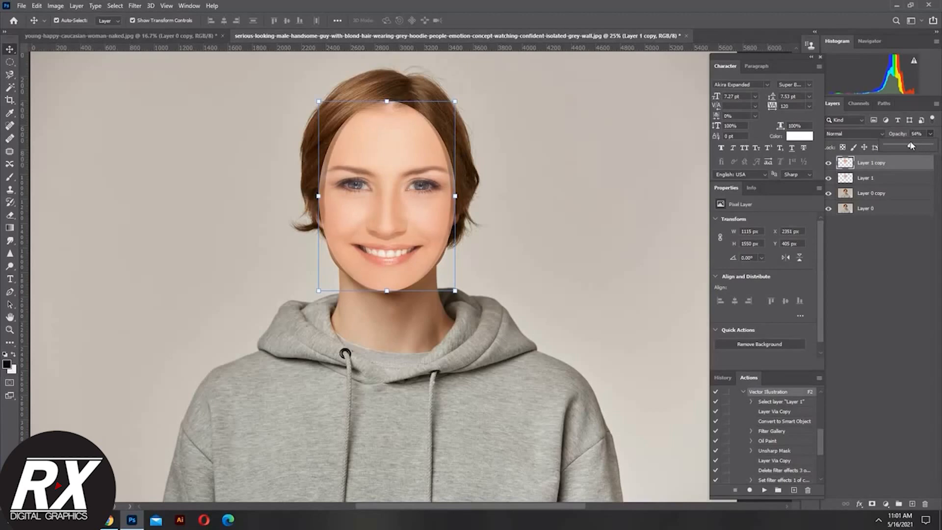
{"action": "right_click", "coordinate": [400, 140]}
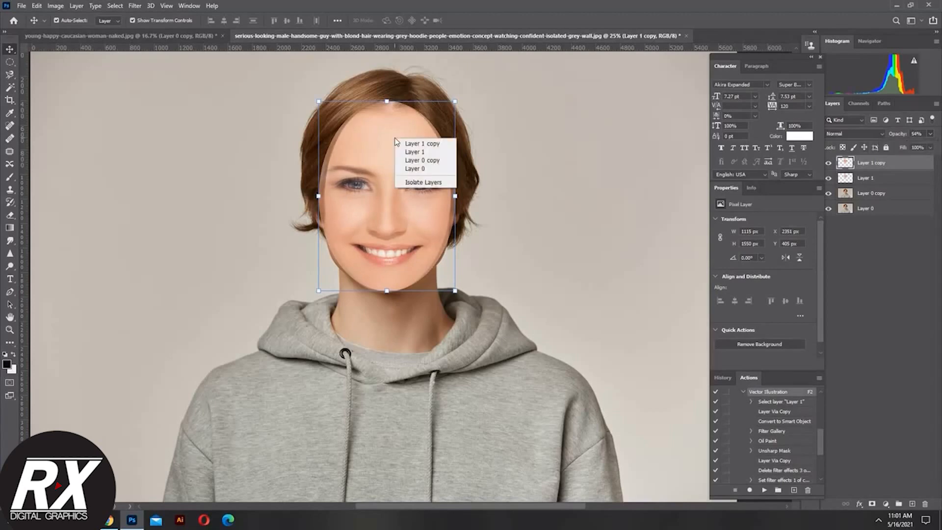
{"action": "left_click", "coordinate": [417, 143]}
{"action": "left_click_drag", "start_coordinate": [378, 175], "coordinate": [425, 196]}
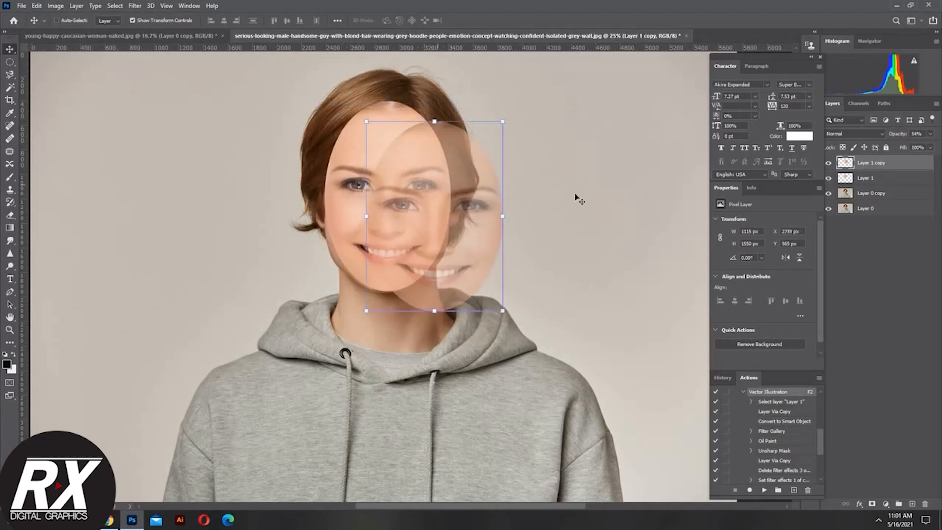
{"action": "key", "text": "ctrl+z"}
- Hide Layer 1 and move the semi-transparent face copy slightly upward to align it with the man's features
{"action": "left_click", "coordinate": [864, 177]}
{"action": "left_click", "coordinate": [829, 177]}
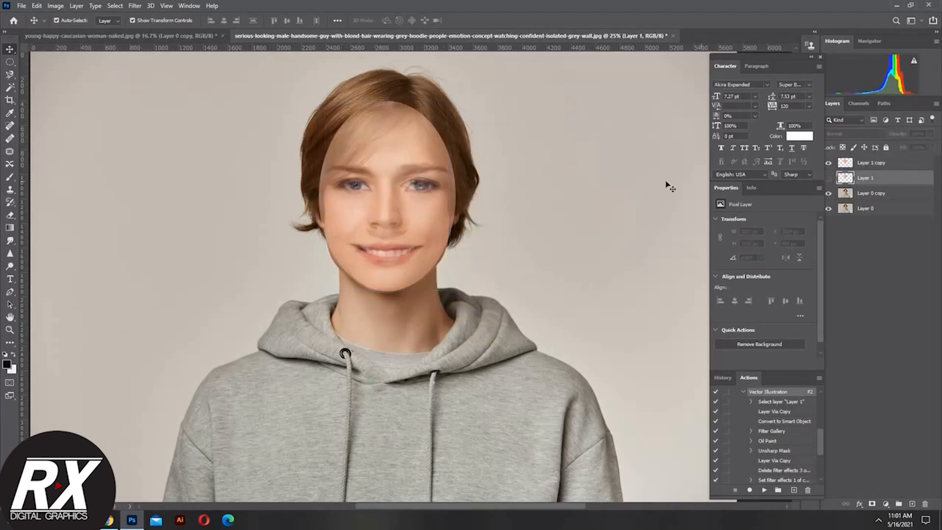
{"action": "mouse_move", "coordinate": [399, 187]}
{"action": "left_mouse_down"}
{"action": "mouse_move", "coordinate": [393, 192]}
{"action": "mouse_move", "coordinate": [404, 182]}
{"action": "left_mouse_up"}
{"action": "right_click", "coordinate": [402, 174]}
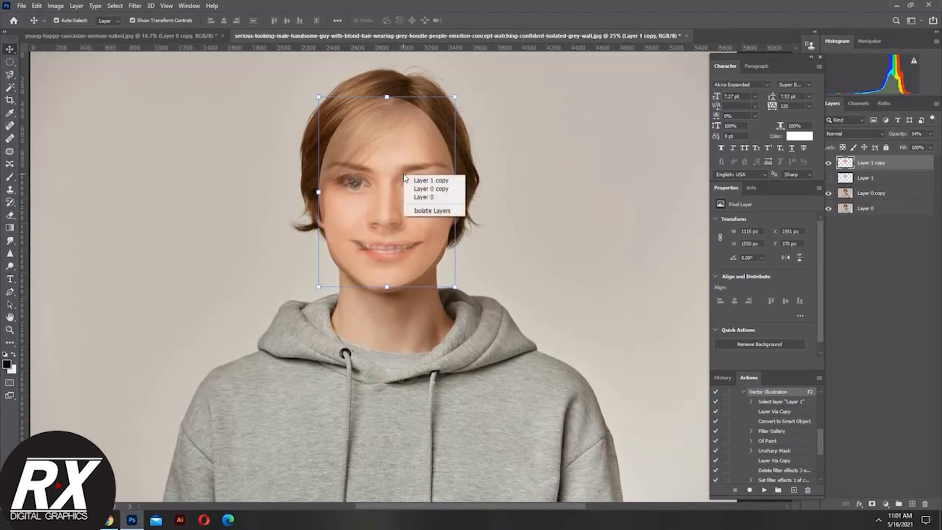
{"action": "left_click", "coordinate": [385, 169]}
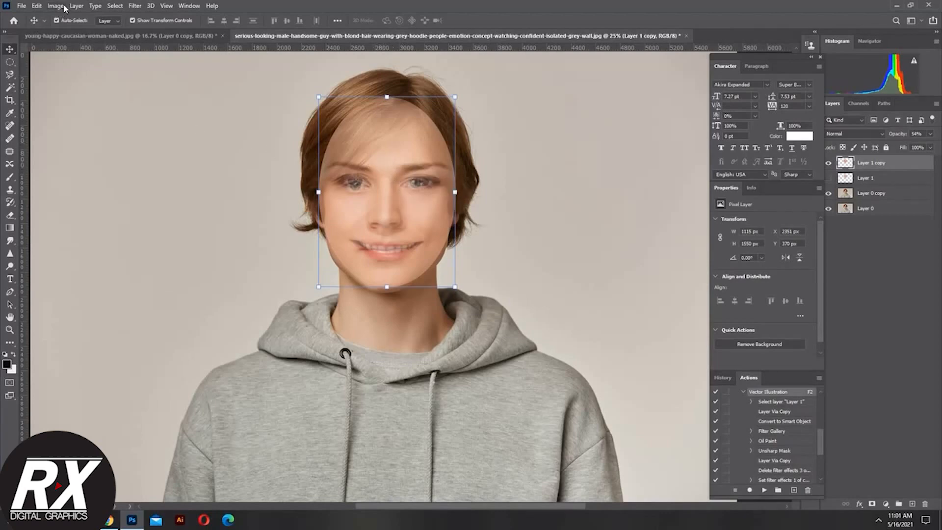
{"action": "right_click", "coordinate": [379, 126]}
{"action": "left_click", "coordinate": [378, 128]}
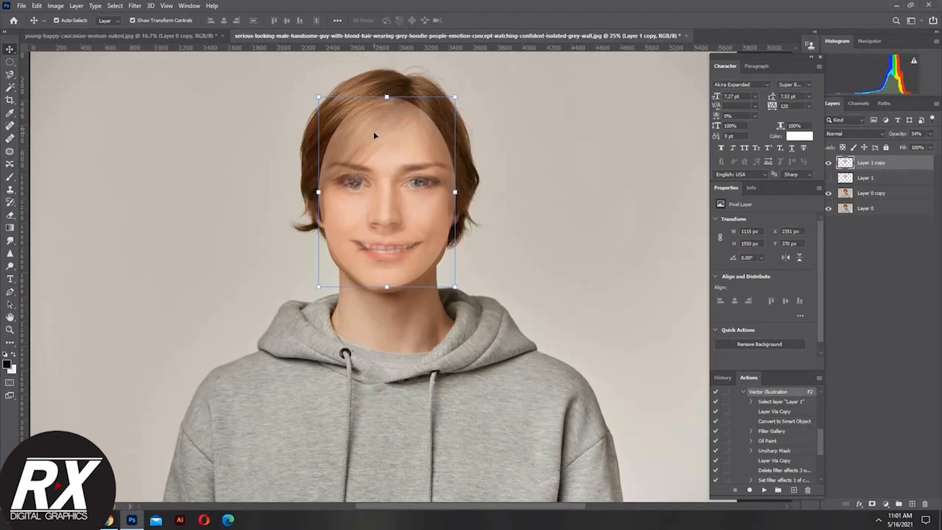
{"action": "right_click", "coordinate": [410, 146]}
{"action": "left_click", "coordinate": [391, 149]}
{"action": "left_click", "coordinate": [54, 5]}
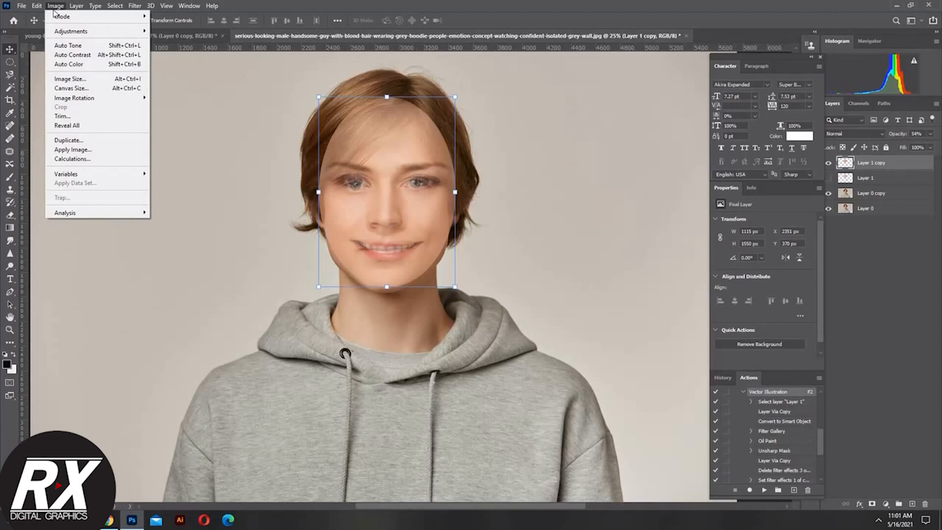
{"action": "mouse_move", "coordinate": [60, 17]}
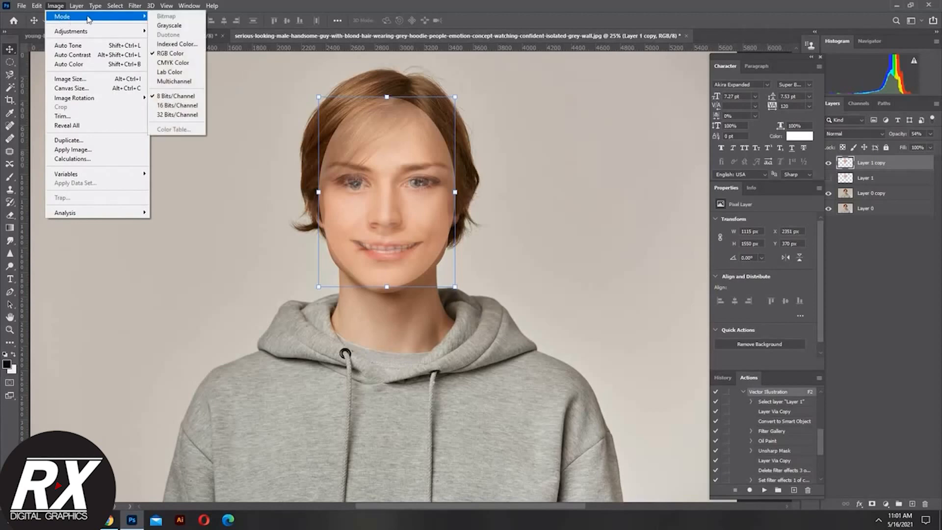
{"action": "mouse_move", "coordinate": [96, 7]}
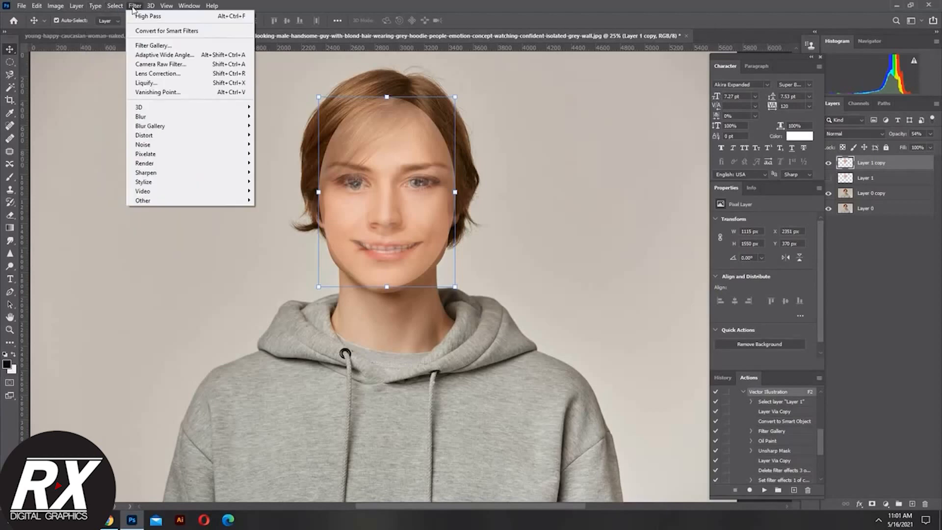
- Warp the face copy, pulling its lower edge down at the chin and both upper corners slightly inward
{"action": "left_click", "coordinate": [47, 9]}
{"action": "mouse_move", "coordinate": [37, 6]}
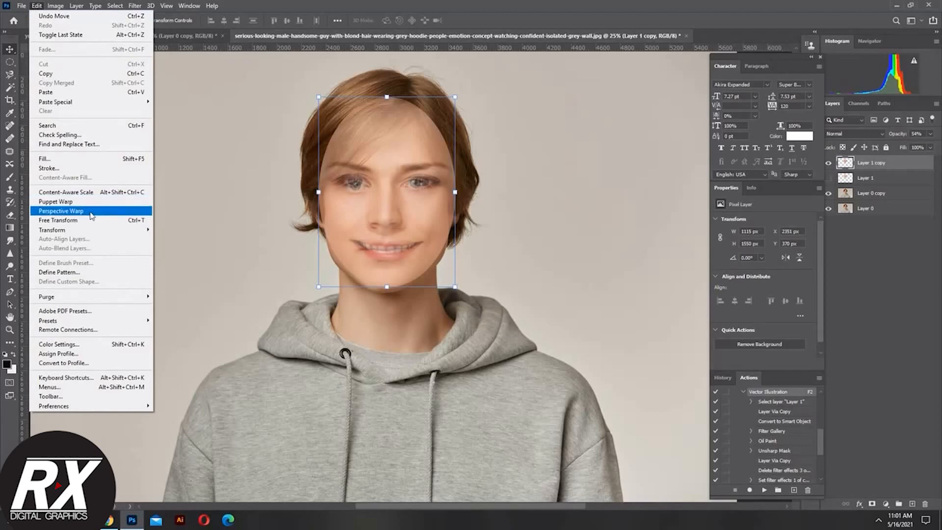
{"action": "left_click", "coordinate": [91, 220]}
{"action": "right_click", "coordinate": [384, 143]}
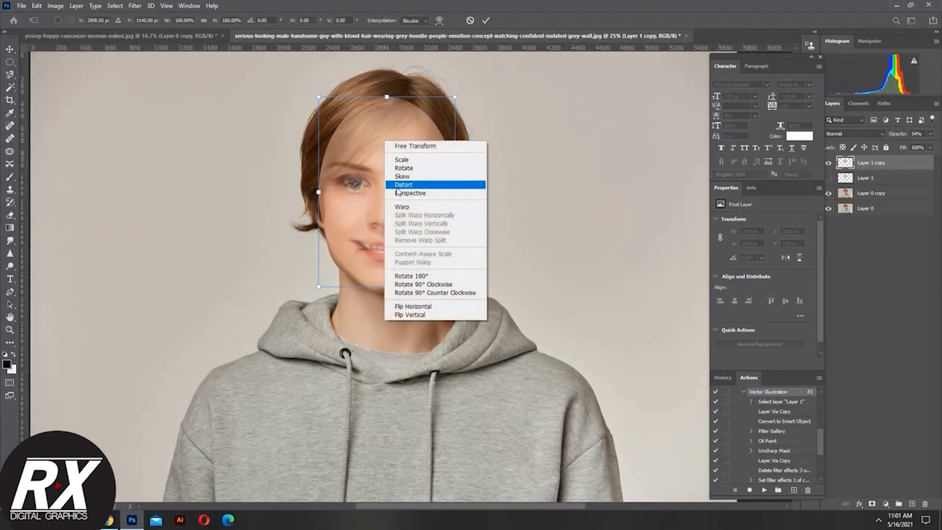
{"action": "left_click", "coordinate": [407, 206]}
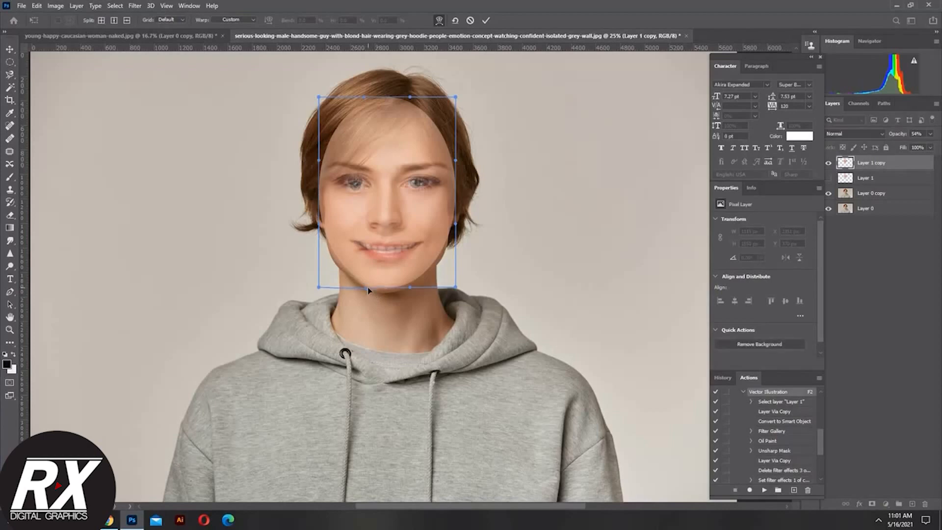
{"action": "left_click_drag", "start_coordinate": [368, 294], "coordinate": [368, 301]}
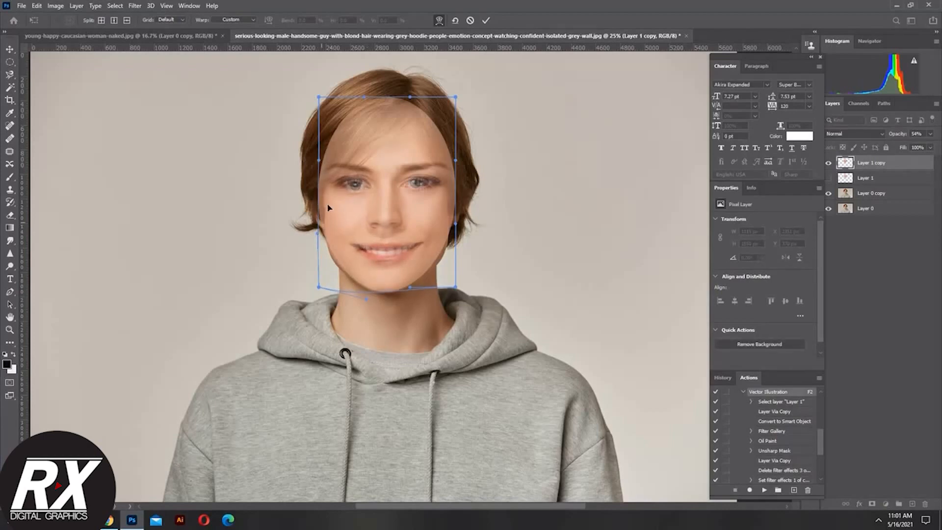
{"action": "left_click_drag", "start_coordinate": [455, 98], "coordinate": [450, 100]}
{"action": "left_click_drag", "start_coordinate": [318, 100], "coordinate": [323, 99]}
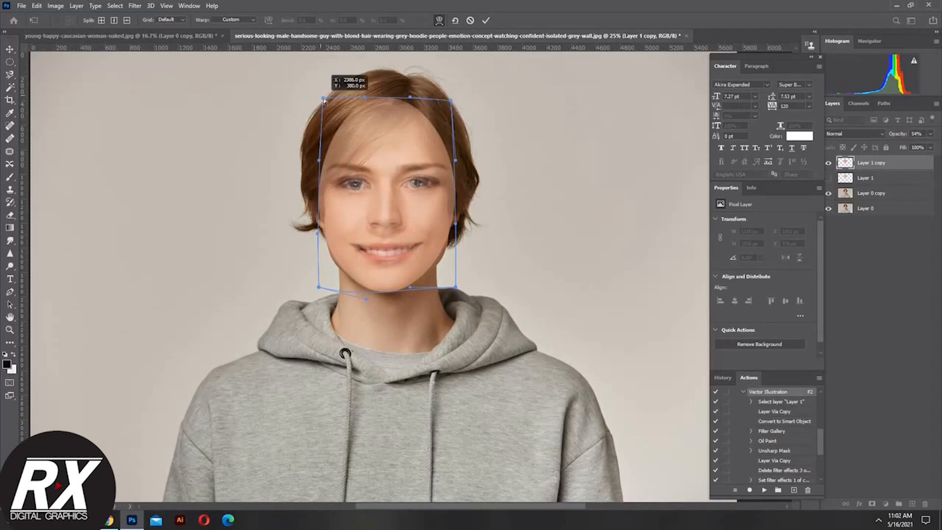
{"action": "key", "text": "Return"}
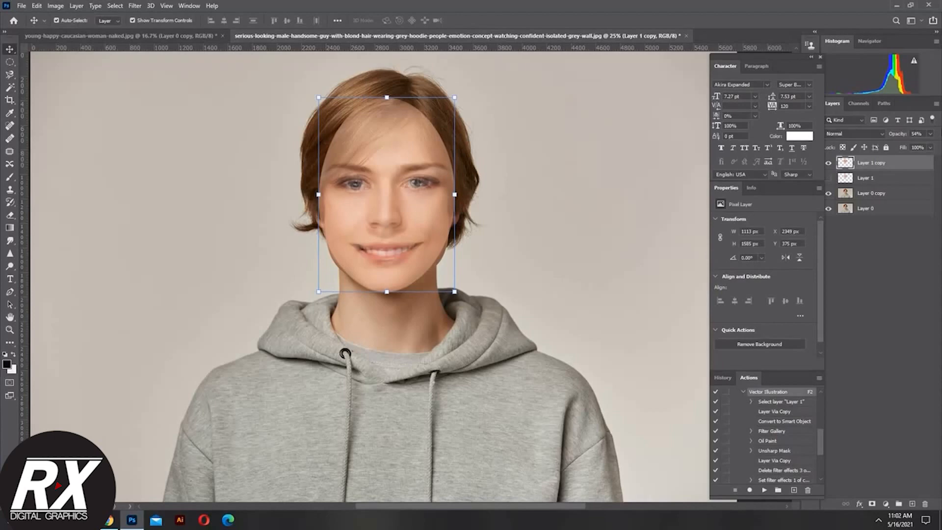
- Lower the opacity of the warped face copy to 42%
{"action": "left_click", "coordinate": [930, 134]}
{"action": "left_click_drag", "start_coordinate": [919, 145], "coordinate": [909, 145]}
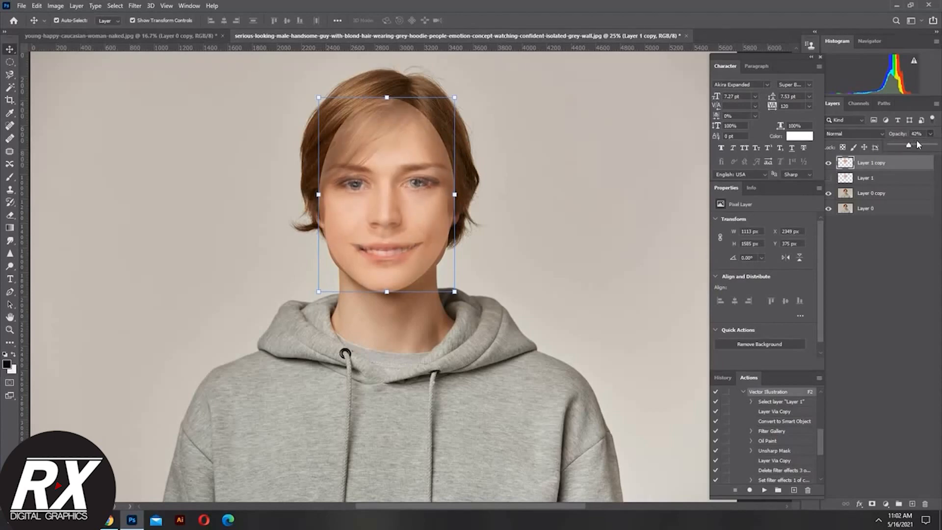
- Restore the opacity of the warped face copy, Layer 1 copy, to 100%
{"action": "left_click_drag", "start_coordinate": [910, 145], "coordinate": [935, 145]}
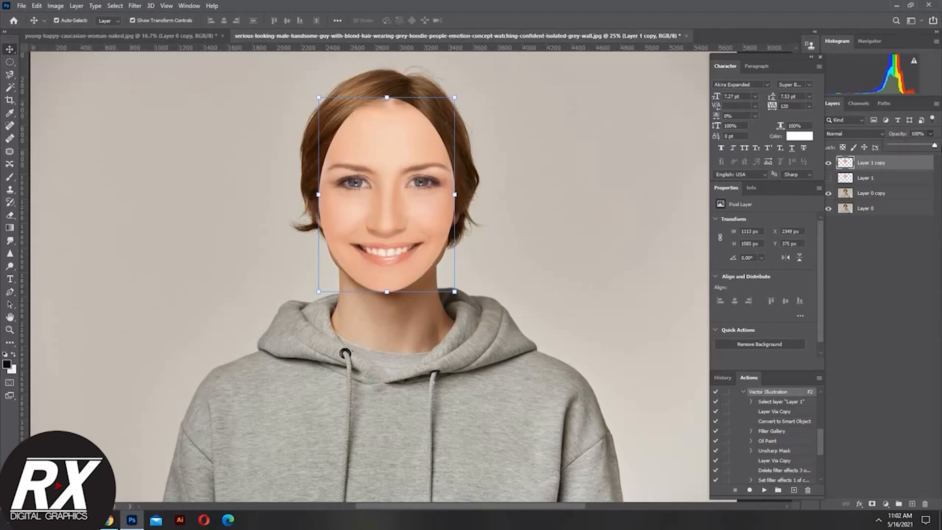
{"action": "left_click", "coordinate": [498, 231]}
- Erase the face copy's hard edge along the forehead and hairline with the Eraser at 22% opacity
{"action": "key", "text": "e"}
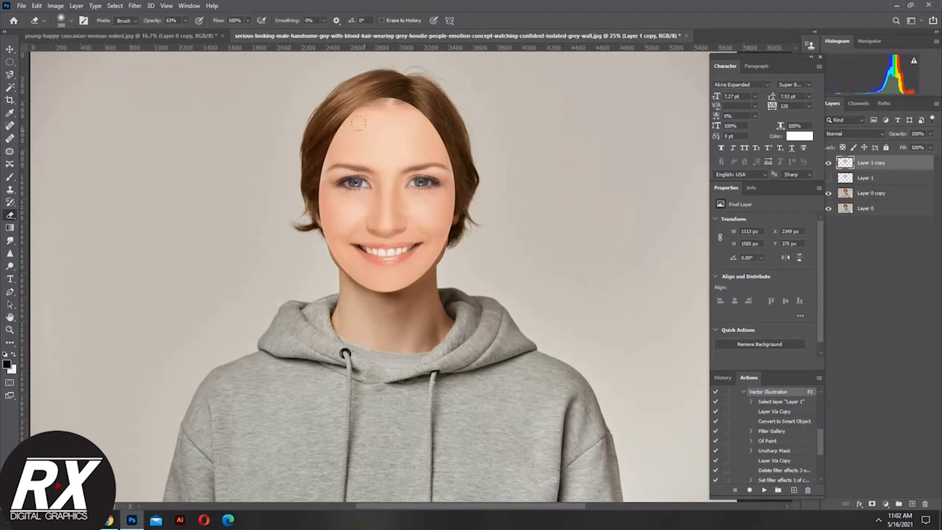
{"action": "left_click_drag", "start_coordinate": [388, 102], "coordinate": [352, 116]}
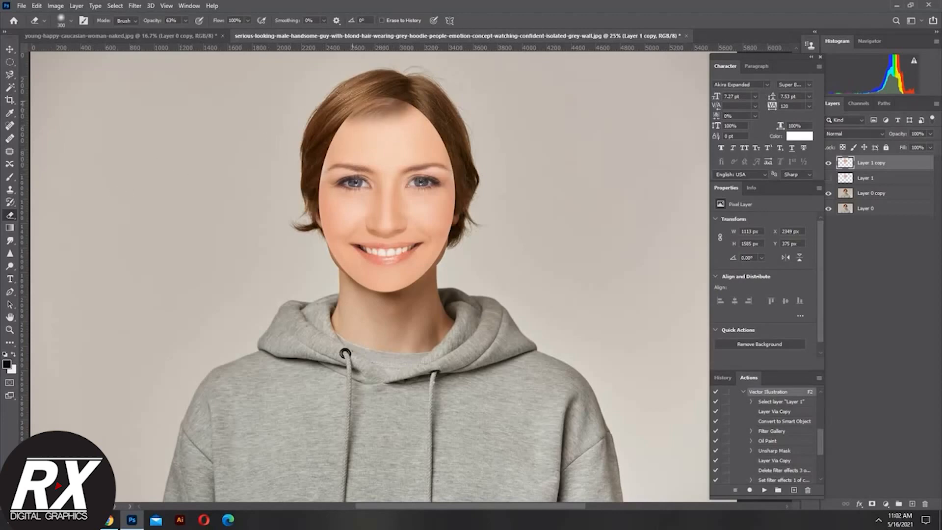
{"action": "key", "text": "ctrl+z"}
{"action": "left_click", "coordinate": [186, 20]}
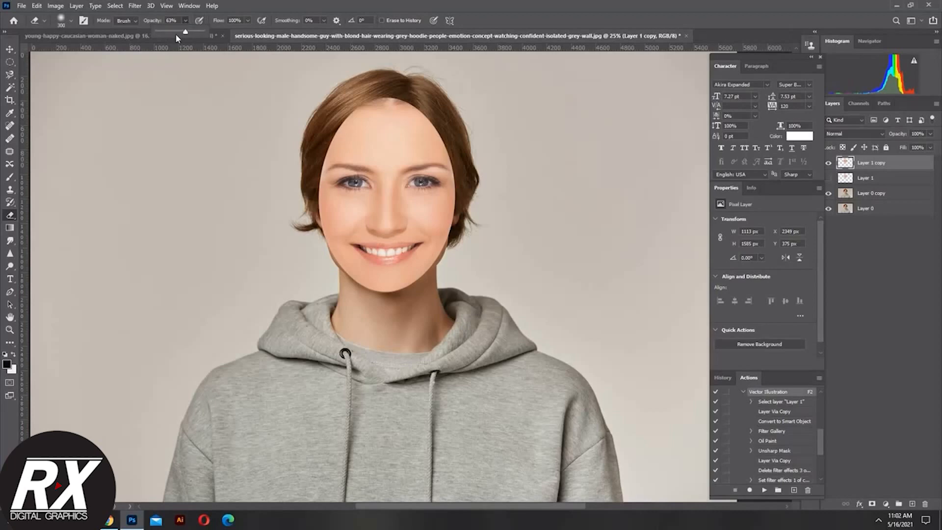
{"action": "left_click_drag", "start_coordinate": [174, 32], "coordinate": [167, 32]}
{"action": "mouse_move", "coordinate": [327, 80]}
{"action": "left_mouse_down"}
{"action": "mouse_move", "coordinate": [381, 87]}
{"action": "mouse_move", "coordinate": [396, 96]}
{"action": "mouse_move", "coordinate": [375, 100]}
{"action": "mouse_move", "coordinate": [453, 119]}
{"action": "mouse_move", "coordinate": [426, 110]}
{"action": "mouse_move", "coordinate": [445, 129]}
{"action": "mouse_move", "coordinate": [461, 172]}
{"action": "mouse_move", "coordinate": [458, 161]}
{"action": "mouse_move", "coordinate": [450, 250]}
{"action": "mouse_move", "coordinate": [455, 225]}
{"action": "mouse_move", "coordinate": [437, 241]}
{"action": "mouse_move", "coordinate": [448, 216]}
{"action": "mouse_move", "coordinate": [458, 240]}
{"action": "mouse_move", "coordinate": [461, 196]}
{"action": "mouse_move", "coordinate": [447, 146]}
{"action": "mouse_move", "coordinate": [367, 104]}
{"action": "mouse_move", "coordinate": [409, 119]}
{"action": "mouse_move", "coordinate": [393, 102]}
{"action": "mouse_move", "coordinate": [331, 118]}
{"action": "mouse_move", "coordinate": [304, 191]}
{"action": "mouse_move", "coordinate": [314, 242]}
{"action": "mouse_move", "coordinate": [298, 191]}
{"action": "left_mouse_up"}
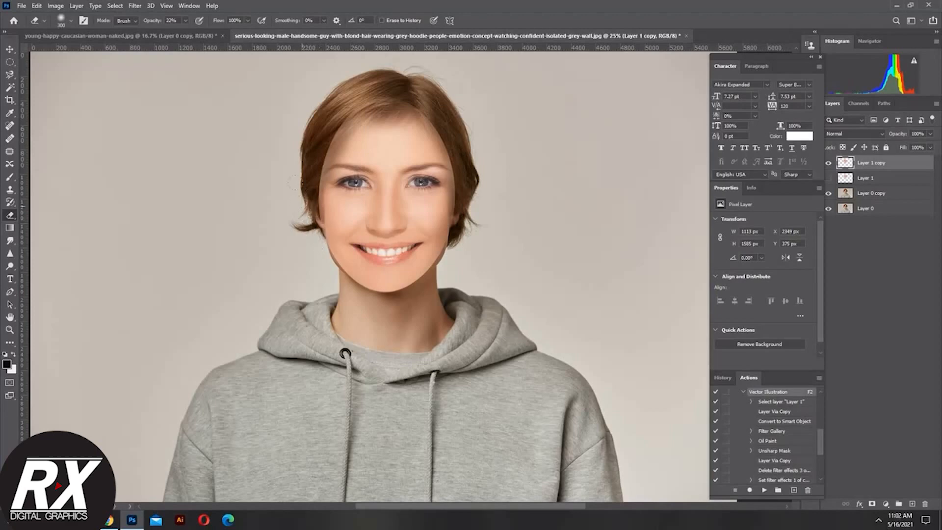
{"action": "mouse_move", "coordinate": [308, 146]}
{"action": "left_mouse_down"}
{"action": "mouse_move", "coordinate": [417, 103]}
{"action": "mouse_move", "coordinate": [343, 126]}
{"action": "left_mouse_up"}
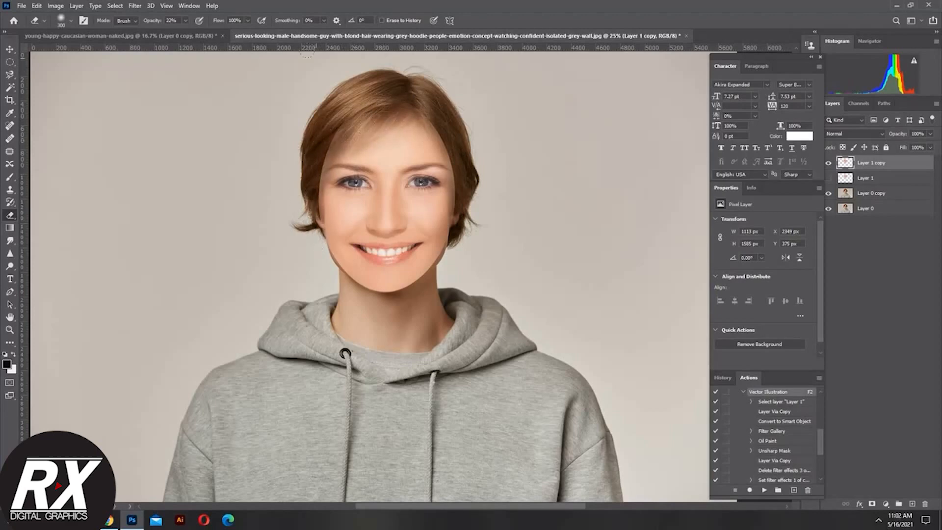
- Raise the Eraser opacity to 41% and soften the face copy's edges along the cheeks, jaw and side hair
{"action": "left_click", "coordinate": [185, 21]}
{"action": "left_click_drag", "start_coordinate": [184, 32], "coordinate": [194, 32]}
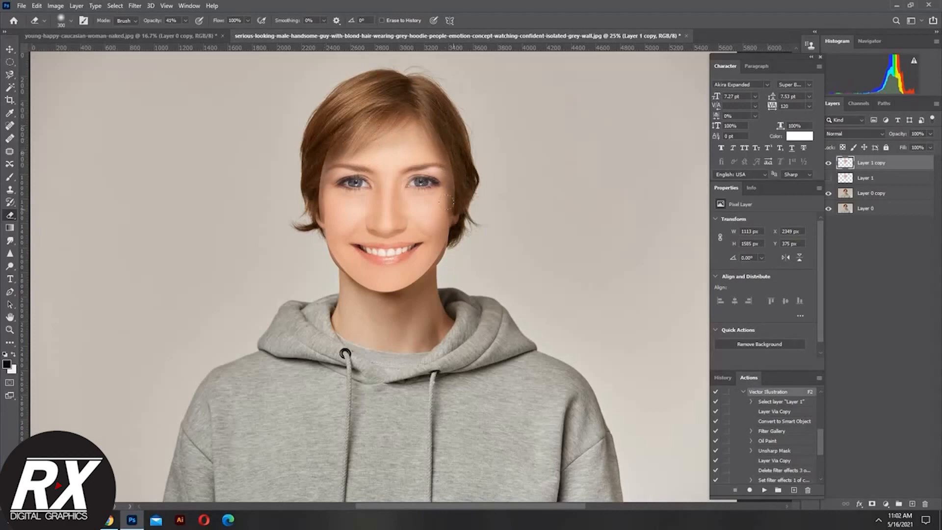
{"action": "mouse_move", "coordinate": [452, 216]}
{"action": "left_mouse_down"}
{"action": "mouse_move", "coordinate": [433, 259]}
{"action": "mouse_move", "coordinate": [409, 283]}
{"action": "mouse_move", "coordinate": [355, 290]}
{"action": "left_mouse_up"}
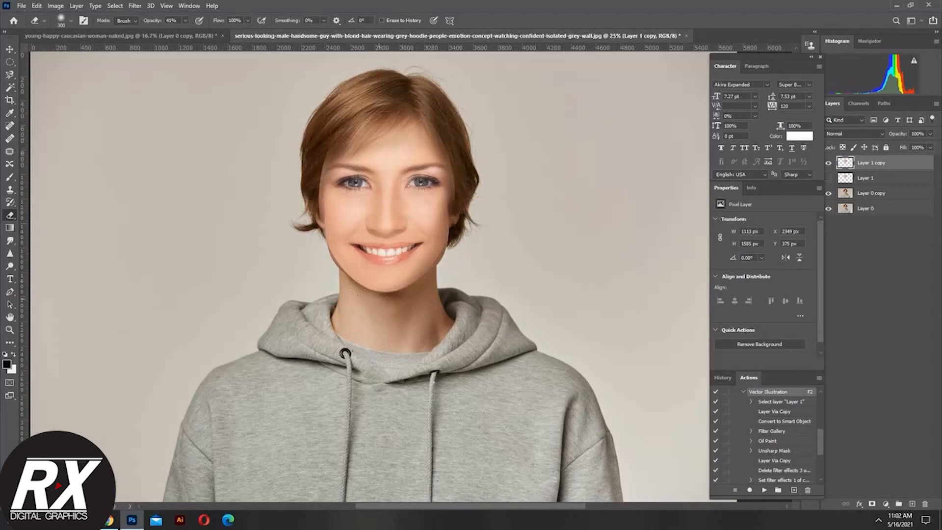
{"action": "mouse_move", "coordinate": [306, 236]}
{"action": "left_mouse_down"}
{"action": "mouse_move", "coordinate": [302, 168]}
{"action": "mouse_move", "coordinate": [304, 218]}
{"action": "left_mouse_up"}
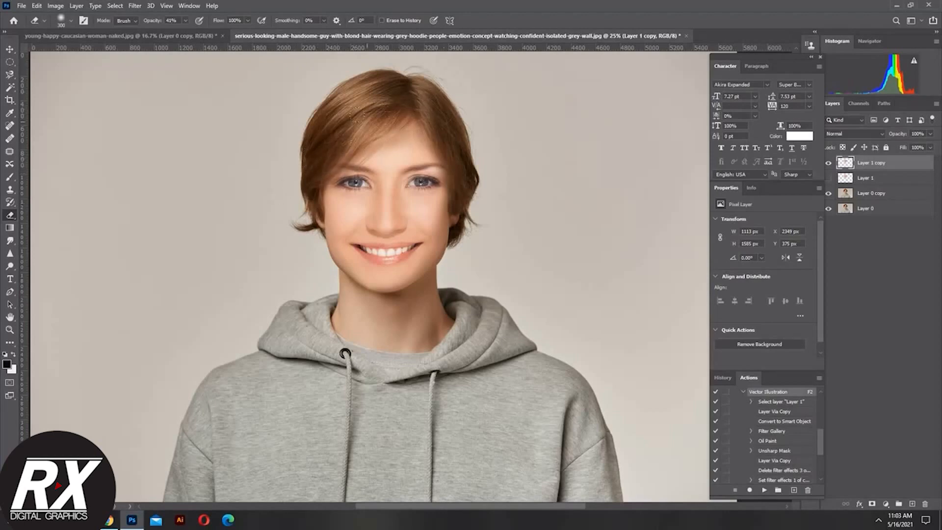
{"action": "key", "text": "z"}
{"action": "left_click", "coordinate": [418, 183], "text": "alt"}
{"action": "left_click", "coordinate": [421, 187]}
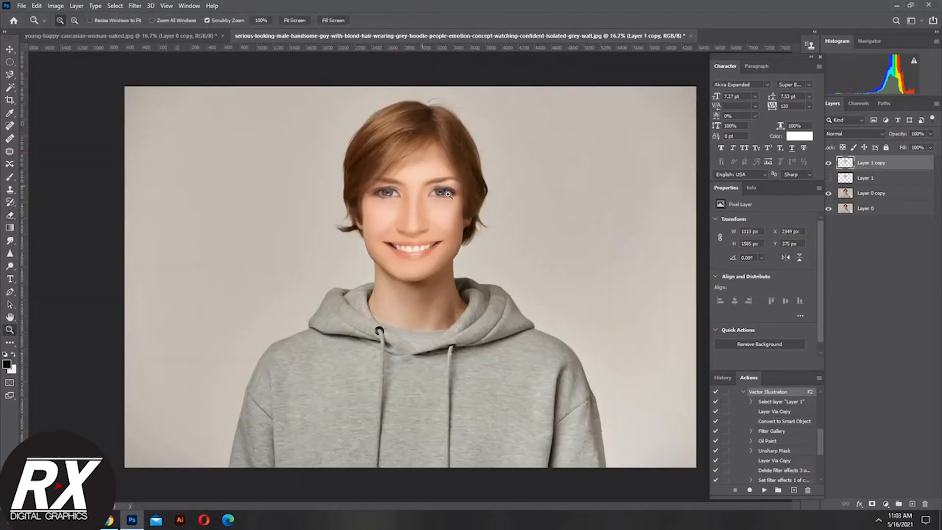
{"action": "key", "text": "v"}
{"action": "left_click_drag", "start_coordinate": [367, 256], "coordinate": [433, 312]}
{"action": "key", "text": "ctrl+z"}
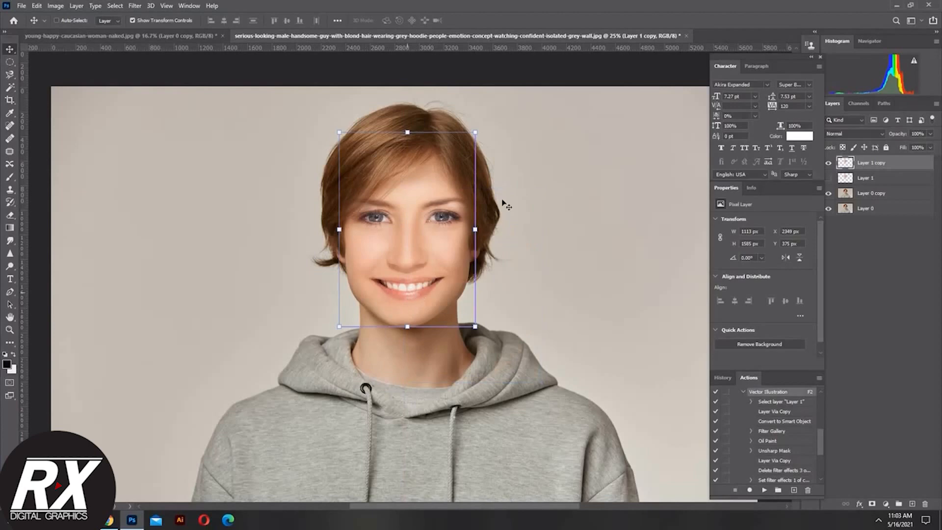
- Scale the face copy down to 1039 × 1479 px and reposition it over the man's face at X 2361, Y 441 px
{"action": "key", "text": "ctrl+t"}
{"action": "key", "text": "Return"}
{"action": "key", "text": "ctrl+t"}
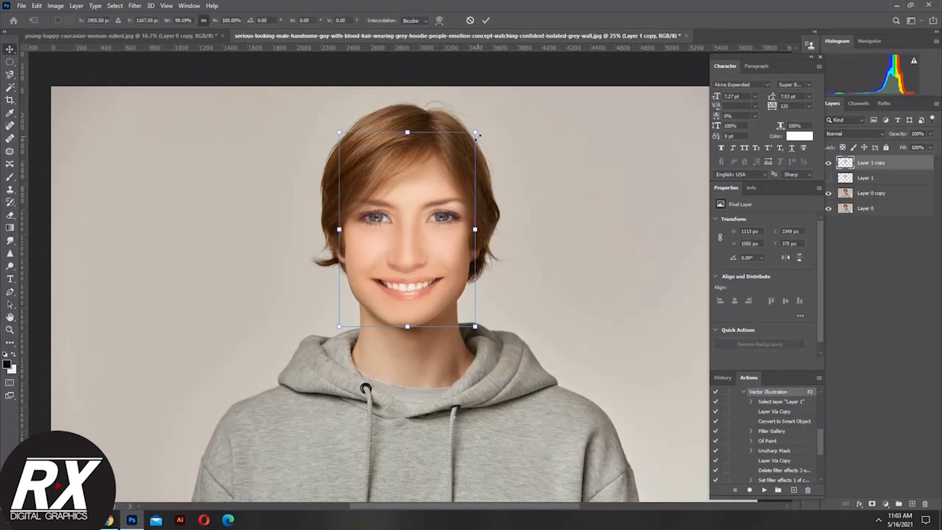
{"action": "left_click_drag", "start_coordinate": [476, 136], "coordinate": [469, 149]}
{"action": "left_click_drag", "start_coordinate": [432, 251], "coordinate": [431, 245]}
{"action": "key", "text": "Return"}
- Nudge the reduced face copy slightly to the right, to X 2377 px, to centre it on the head
{"action": "key", "text": "z"}
{"action": "left_click", "coordinate": [419, 249], "text": "alt"}
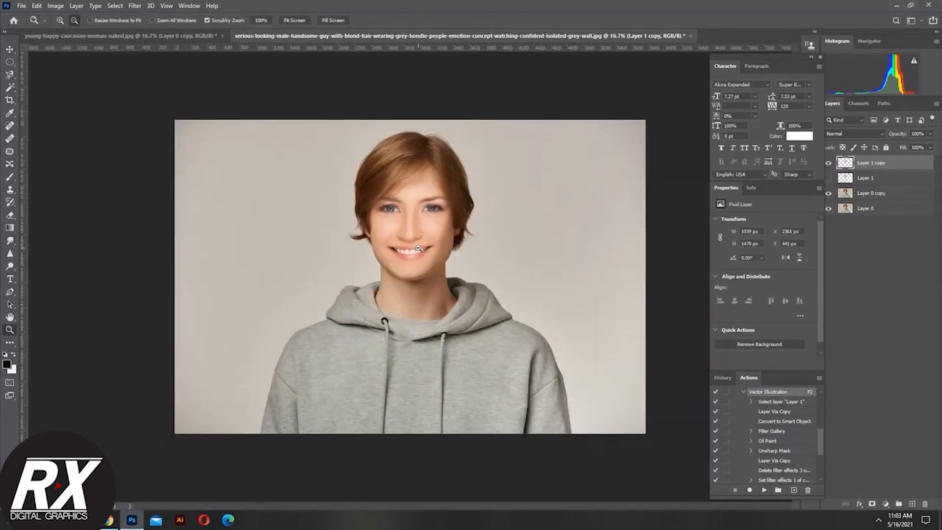
{"action": "left_click", "coordinate": [419, 249], "text": "alt"}
{"action": "key", "text": "v"}
{"action": "key", "text": "ctrl+equal"}
{"action": "key", "text": "ctrl+equal"}
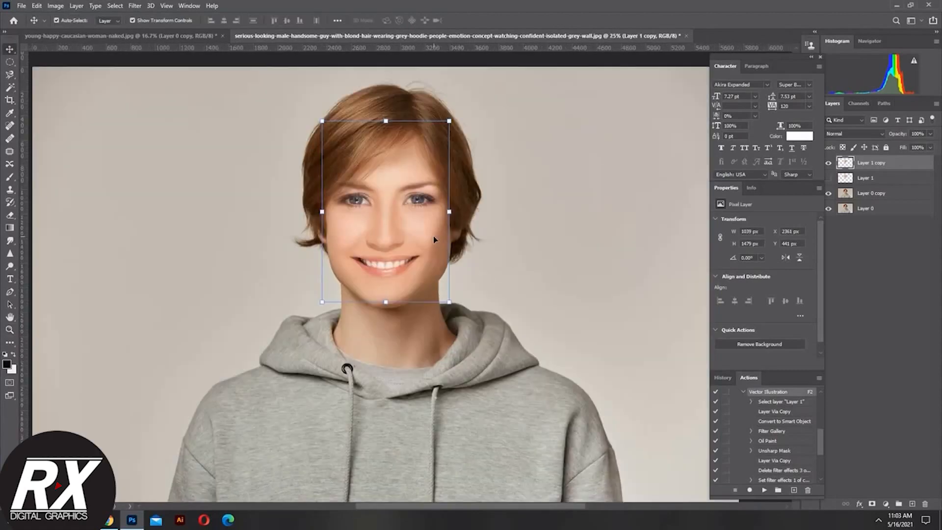
{"action": "left_click_drag", "start_coordinate": [371, 248], "coordinate": [382, 245]}
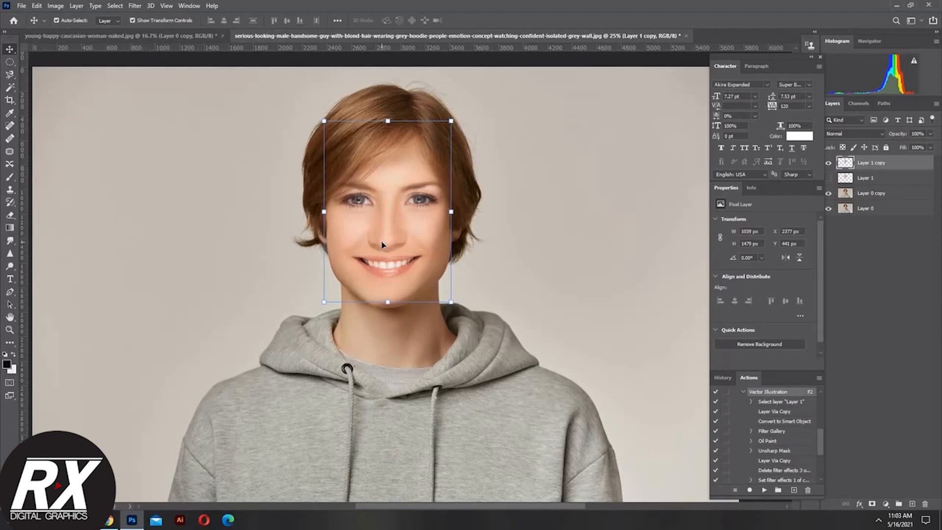
- Blend the repositioned face copy's outer edges with the Eraser at 41% opacity and check the whole portrait
{"action": "key", "text": "e"}
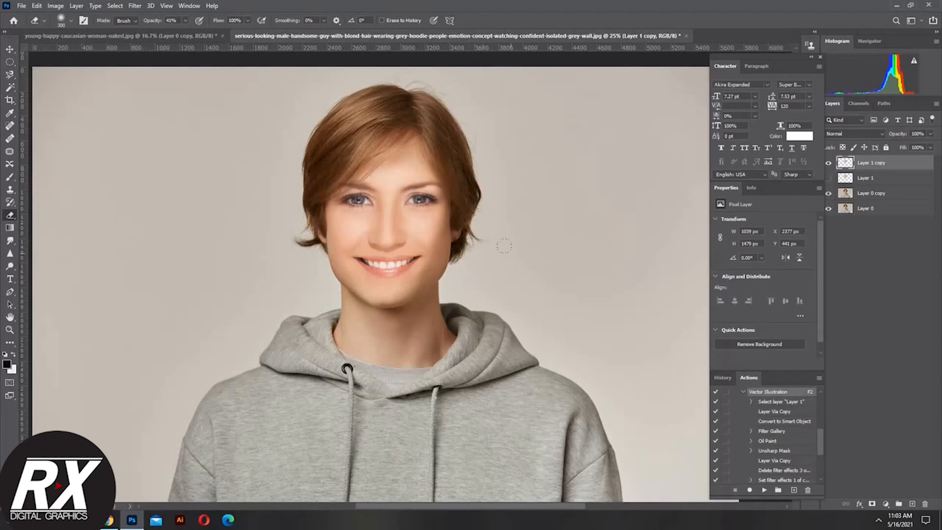
{"action": "key", "text": "z"}
{"action": "left_click", "coordinate": [332, 224], "text": "alt"}
{"action": "left_click", "coordinate": [333, 225], "text": "alt"}
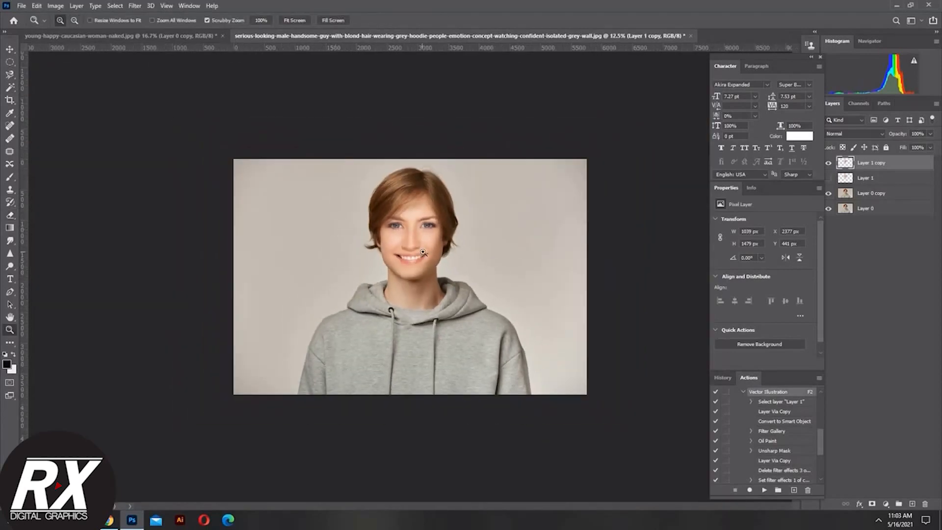
{"action": "left_click", "coordinate": [458, 251]}
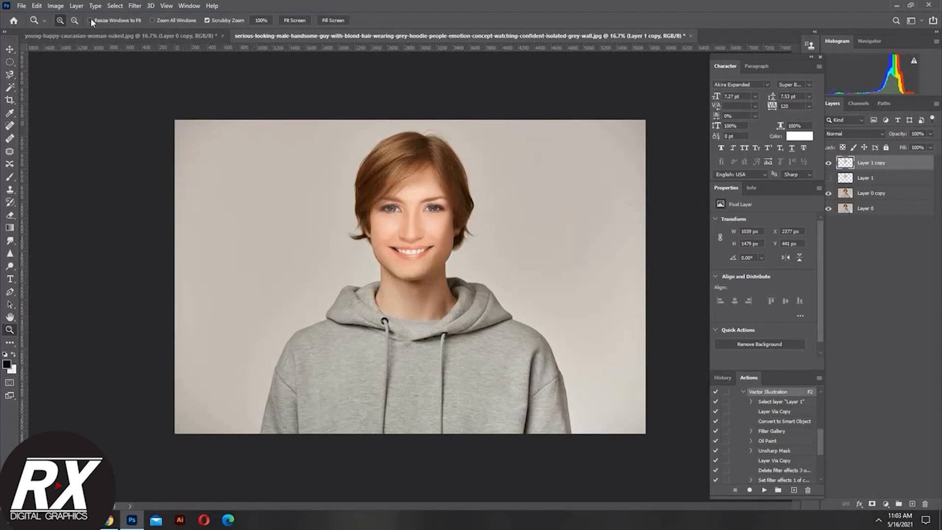
- Adjust the face copy's Hue/Saturation to hue +3, saturation +22 and lightness -18
{"action": "left_click", "coordinate": [413, 191]}
{"action": "left_click", "coordinate": [56, 6]}
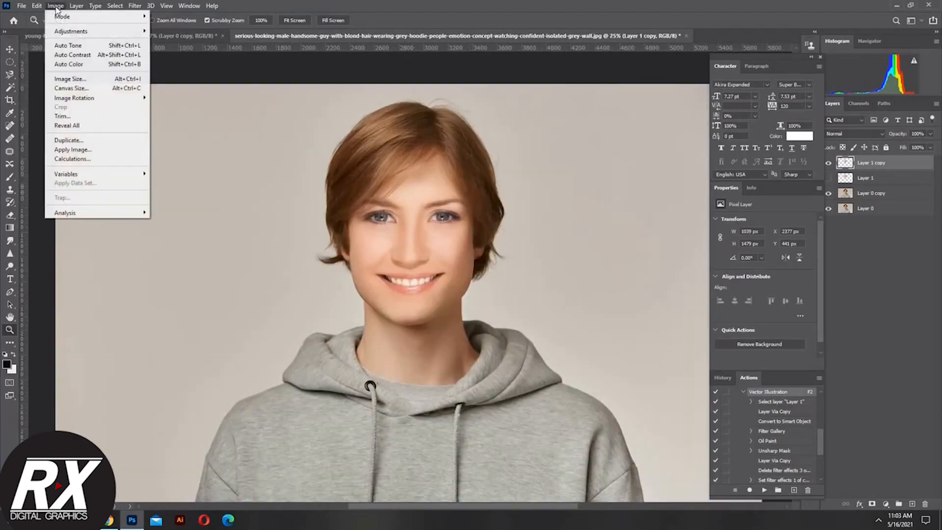
{"action": "mouse_move", "coordinate": [59, 17]}
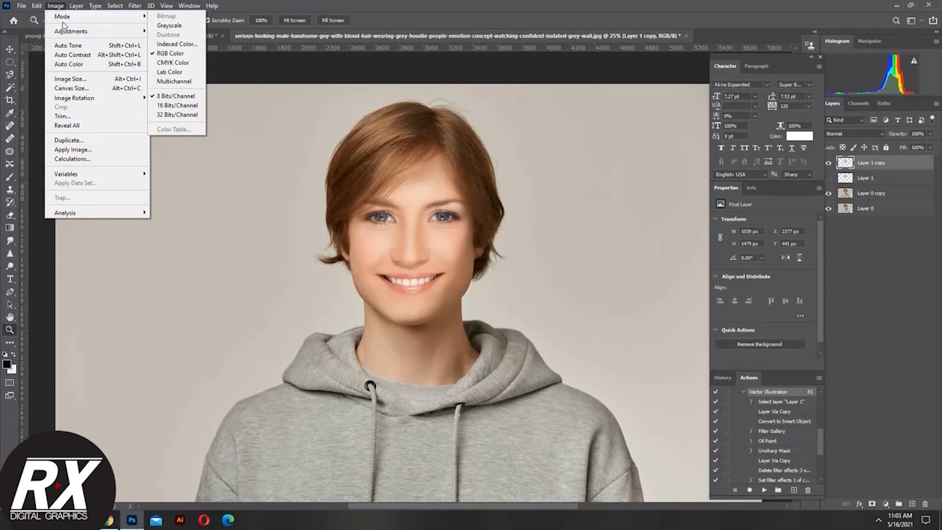
{"action": "mouse_move", "coordinate": [71, 33]}
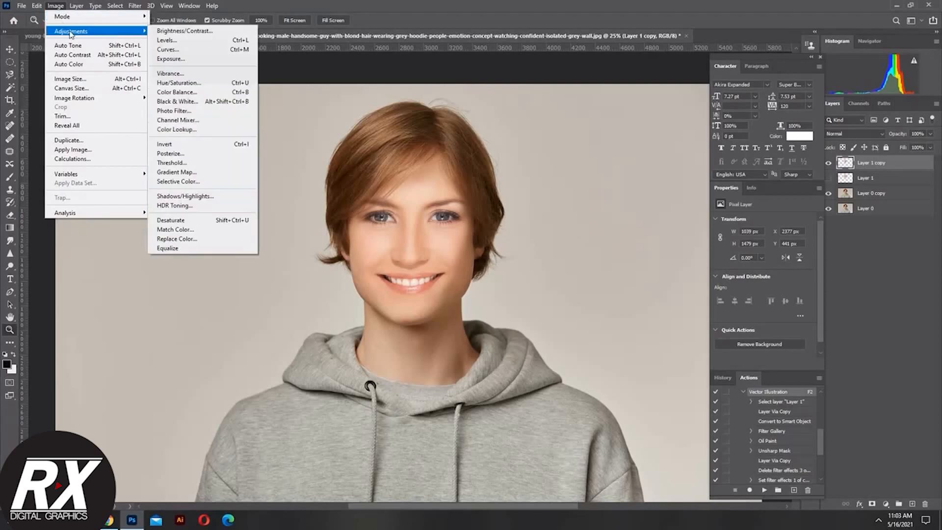
{"action": "left_click", "coordinate": [169, 82]}
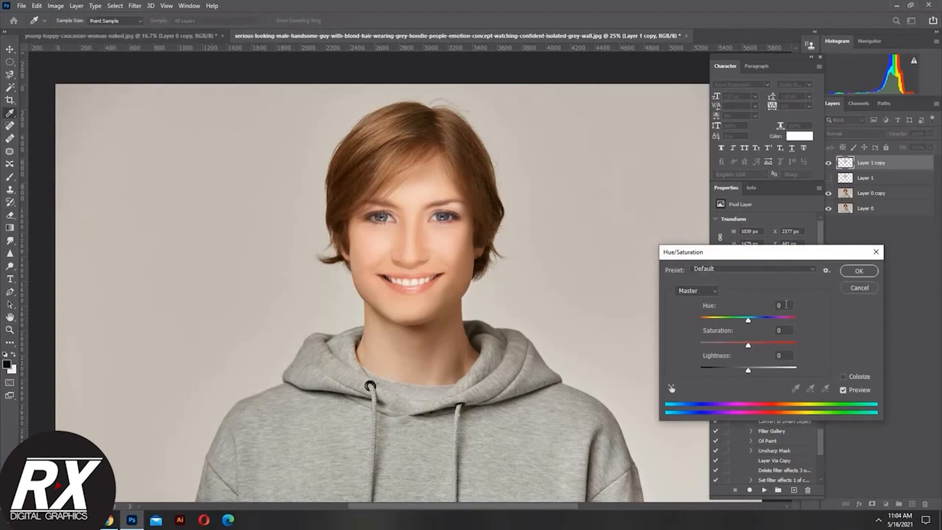
{"action": "left_click_drag", "start_coordinate": [749, 320], "coordinate": [740, 372]}
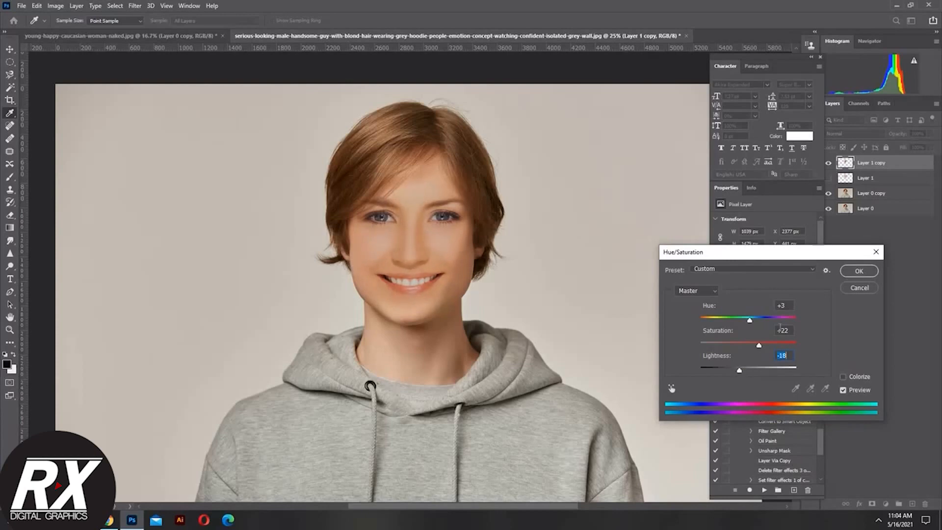
{"action": "left_click", "coordinate": [856, 273]}
- Move the recoloured face copy slightly to the right, to X 2401 px
{"action": "key", "text": "z"}
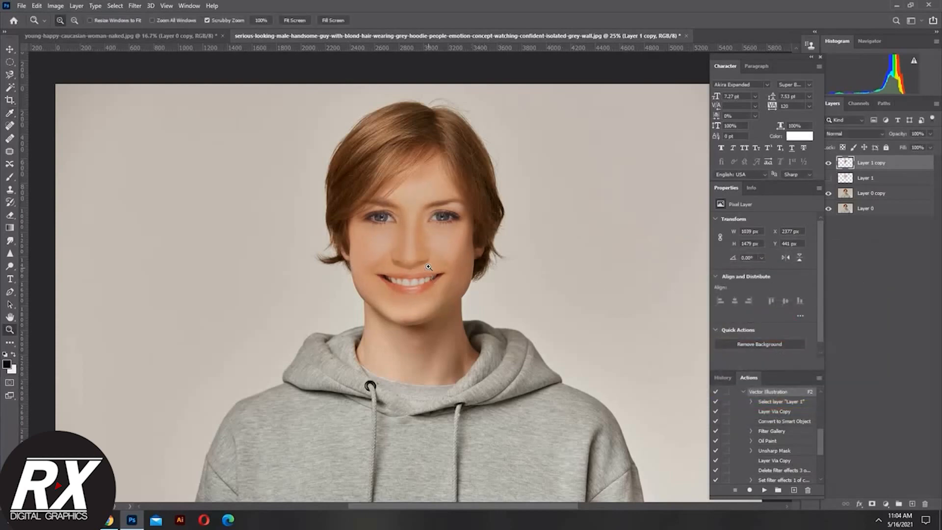
{"action": "key", "text": "v"}
{"action": "left_click_drag", "start_coordinate": [431, 263], "coordinate": [435, 262]}
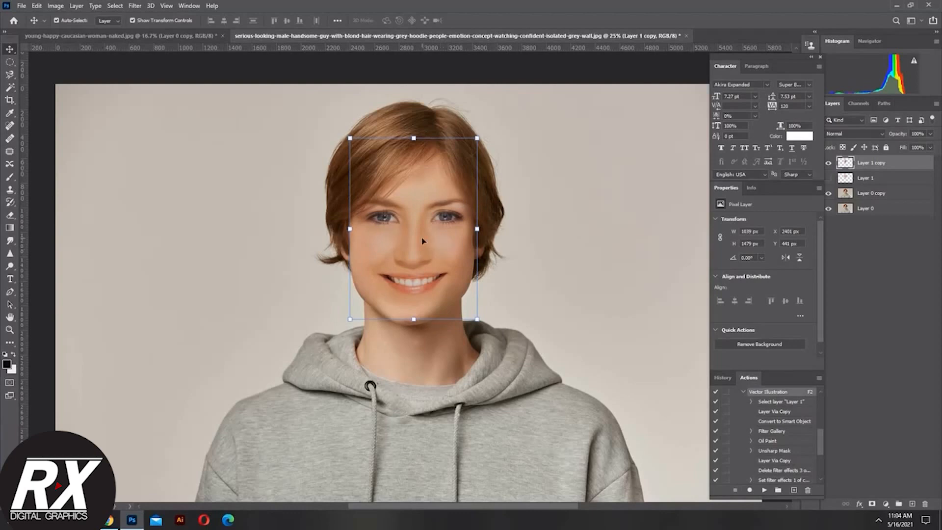
- Try to rotate and skew the face copy slightly by its corners with Free Transform
{"action": "left_click", "coordinate": [56, 6]}
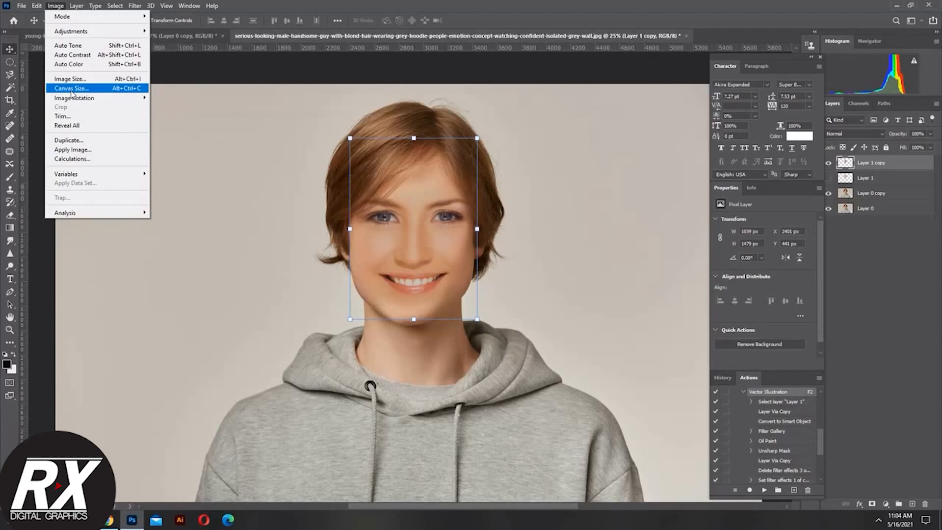
{"action": "mouse_move", "coordinate": [37, 5]}
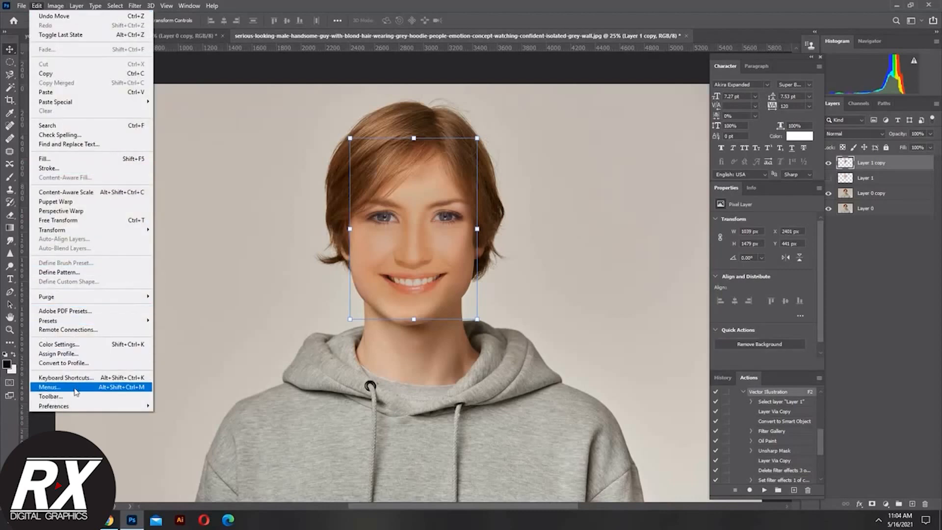
{"action": "left_click", "coordinate": [85, 221]}
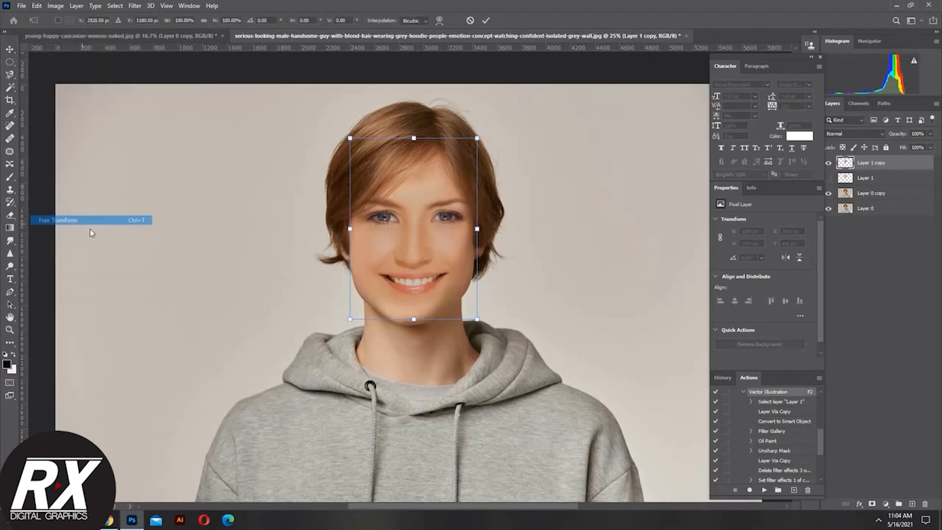
{"action": "right_click", "coordinate": [439, 277]}
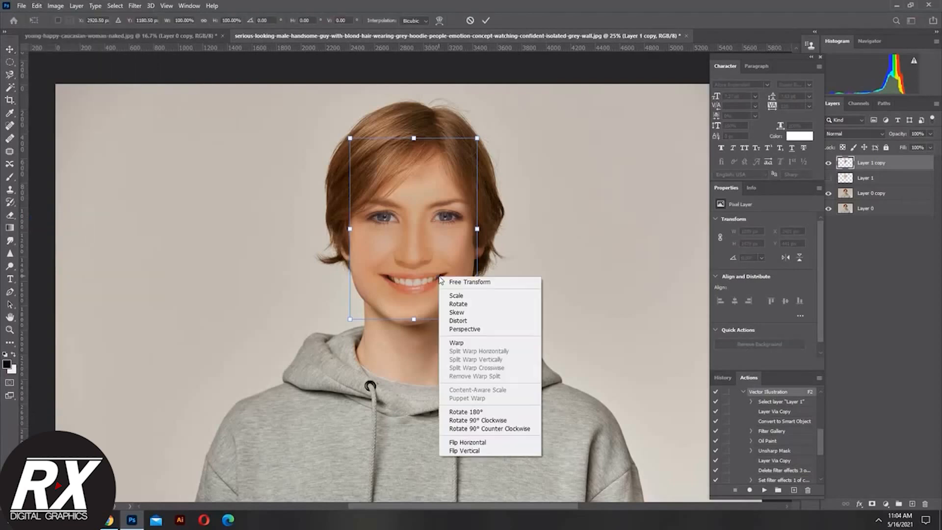
{"action": "left_click", "coordinate": [457, 304]}
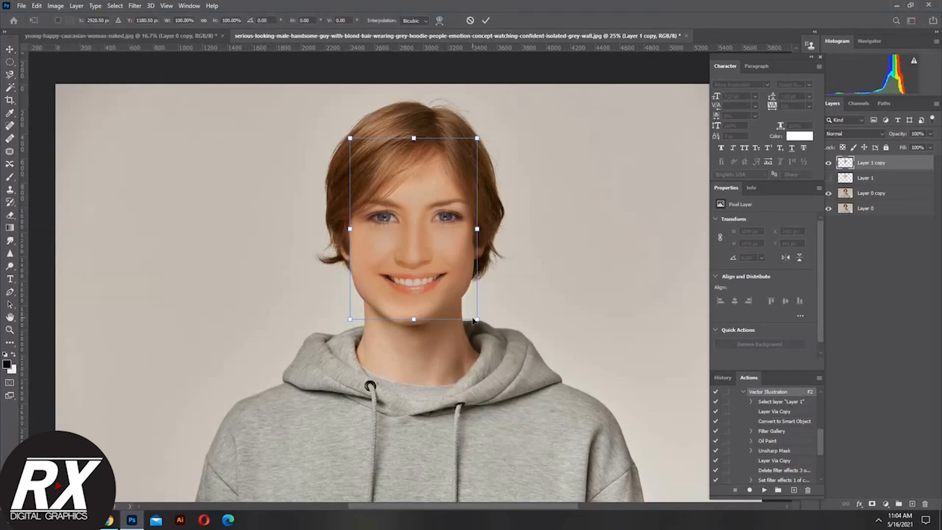
{"action": "left_click_drag", "start_coordinate": [474, 320], "coordinate": [478, 324]}
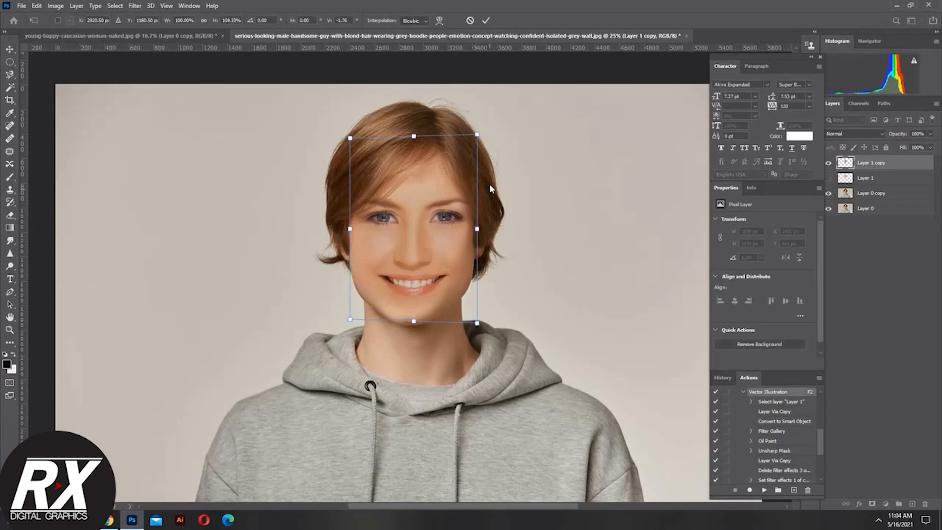
{"action": "left_click_drag", "start_coordinate": [477, 135], "coordinate": [476, 134]}
{"action": "left_click_drag", "start_coordinate": [351, 138], "coordinate": [353, 141]}
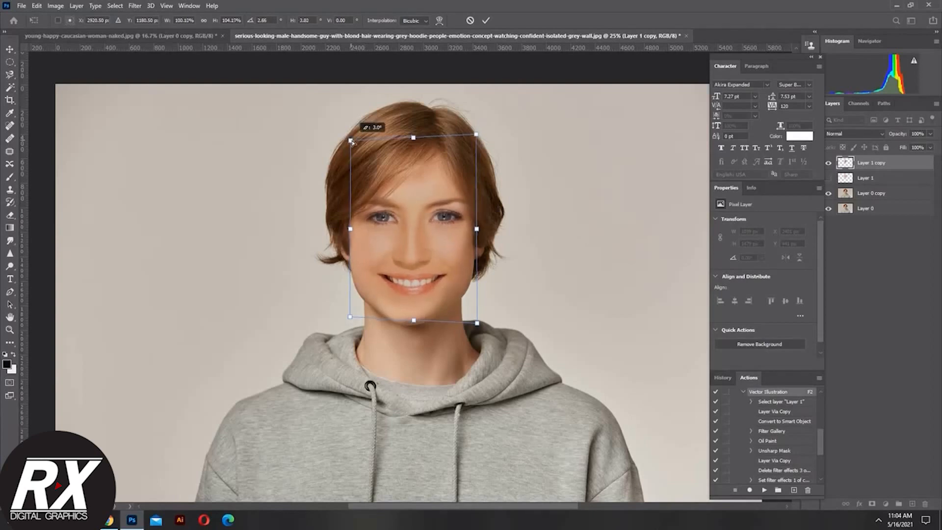
{"action": "key", "text": "Escape"}
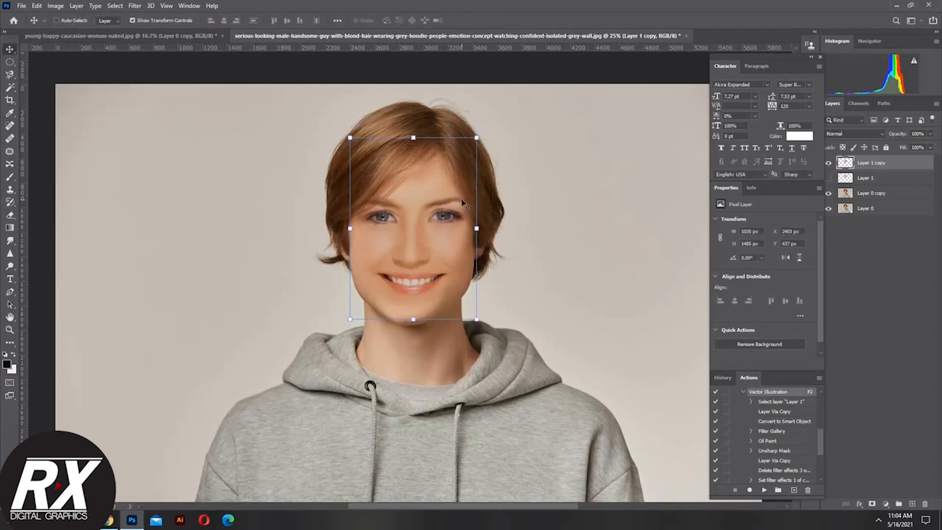
{"action": "right_click", "coordinate": [426, 219]}
{"action": "left_click", "coordinate": [415, 227]}
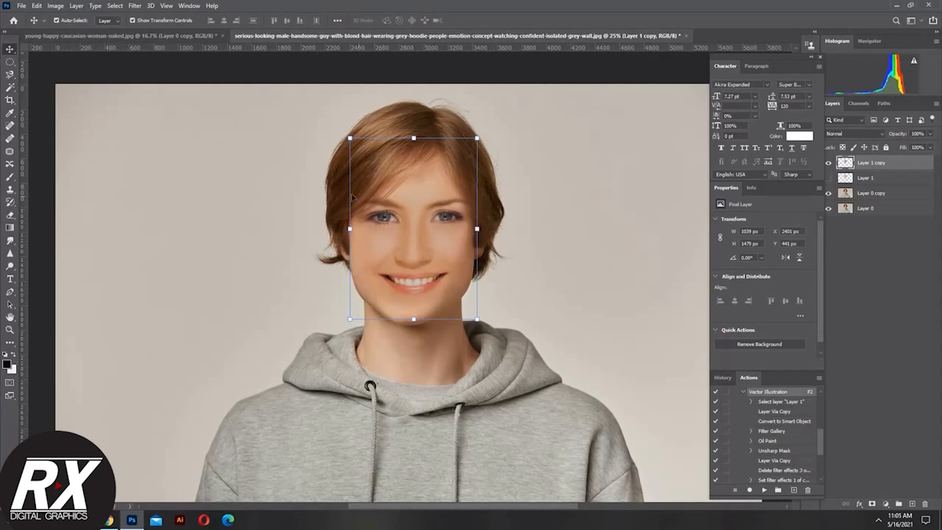
- Warp the face copy slightly, pulling its upper corners and lower-left corner inward and its left edge and chin outward
{"action": "left_click", "coordinate": [54, 8]}
{"action": "mouse_move", "coordinate": [35, 10]}
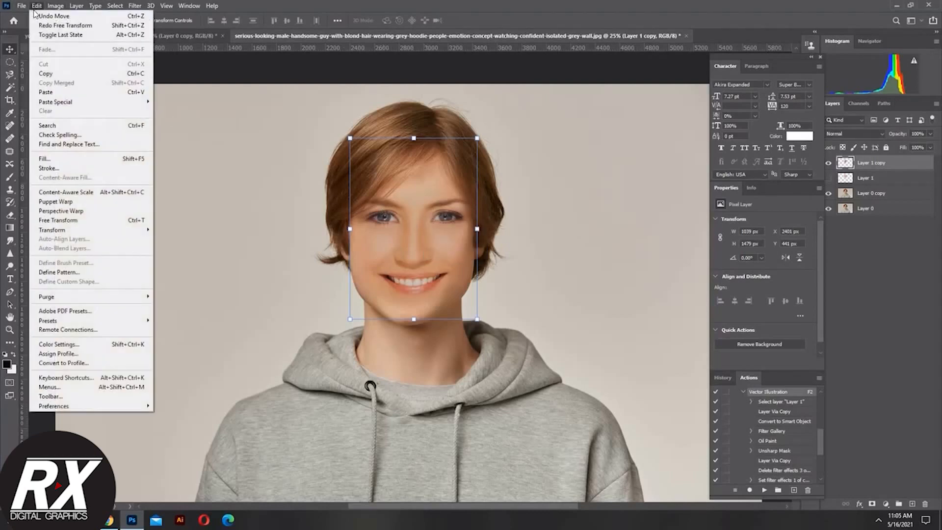
{"action": "left_click", "coordinate": [77, 224]}
{"action": "right_click", "coordinate": [415, 208]}
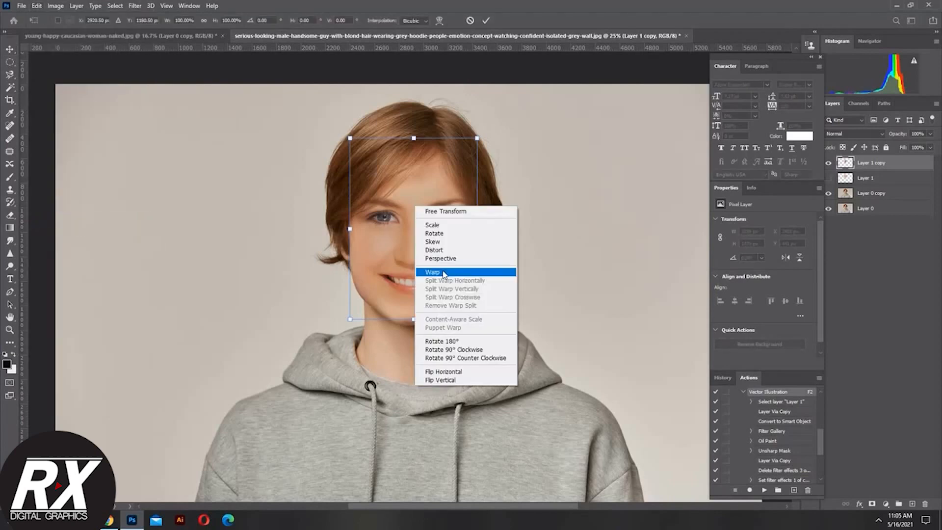
{"action": "left_click", "coordinate": [444, 274]}
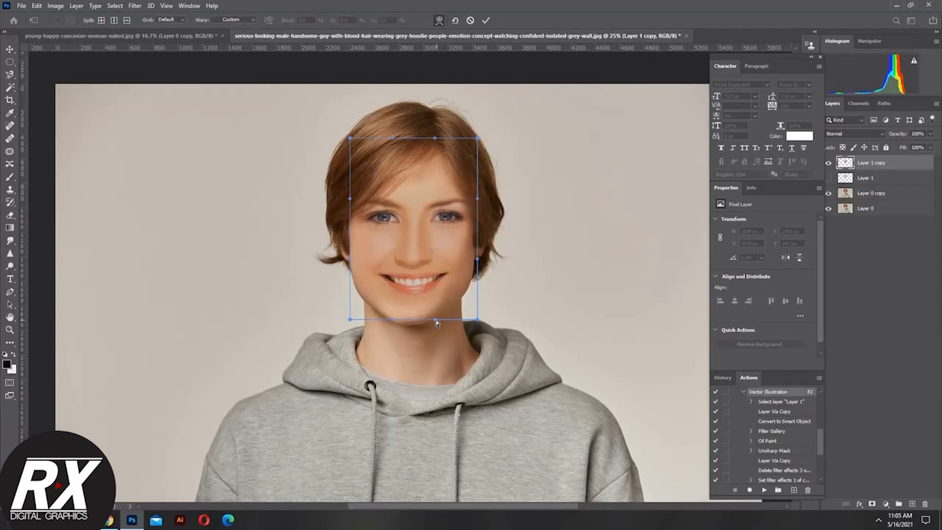
{"action": "left_click_drag", "start_coordinate": [436, 320], "coordinate": [437, 324]}
{"action": "left_click_drag", "start_coordinate": [350, 199], "coordinate": [344, 197]}
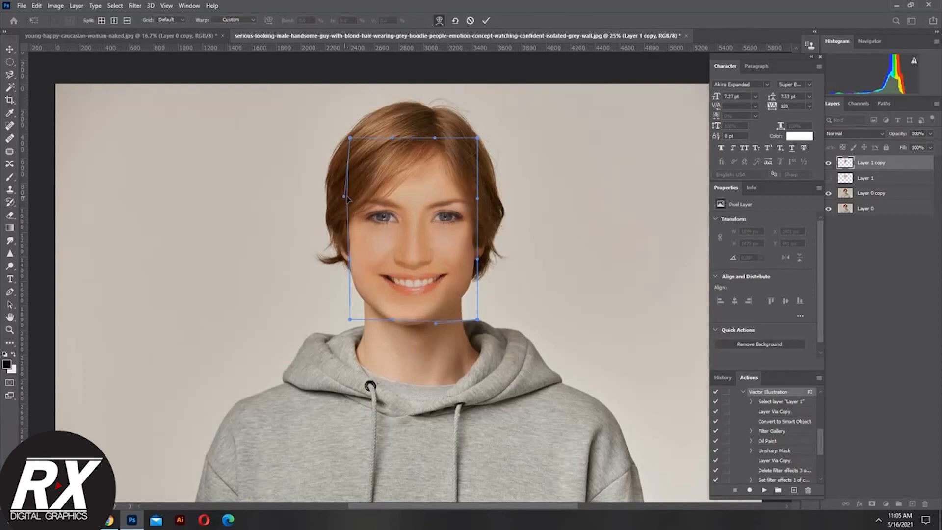
{"action": "left_click_drag", "start_coordinate": [477, 138], "coordinate": [458, 139]}
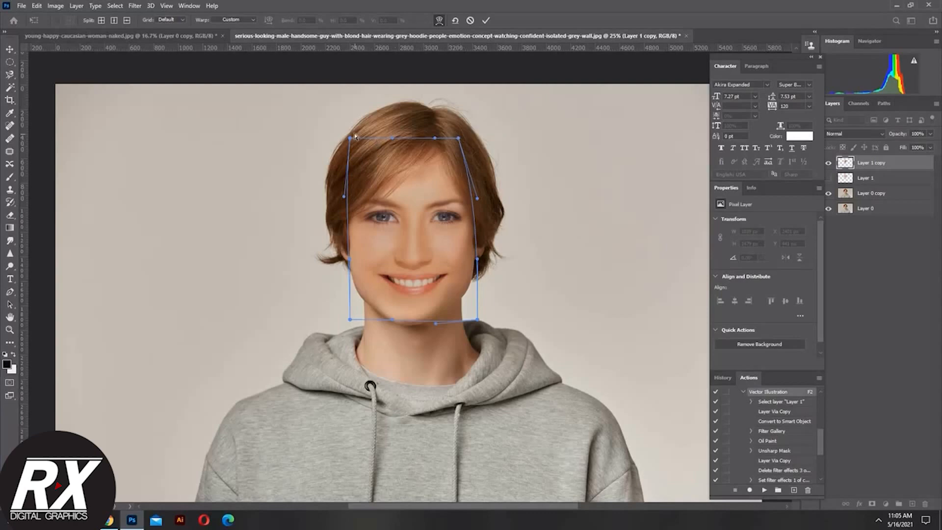
{"action": "left_click_drag", "start_coordinate": [350, 138], "coordinate": [353, 140]}
{"action": "left_click_drag", "start_coordinate": [349, 320], "coordinate": [353, 317]}
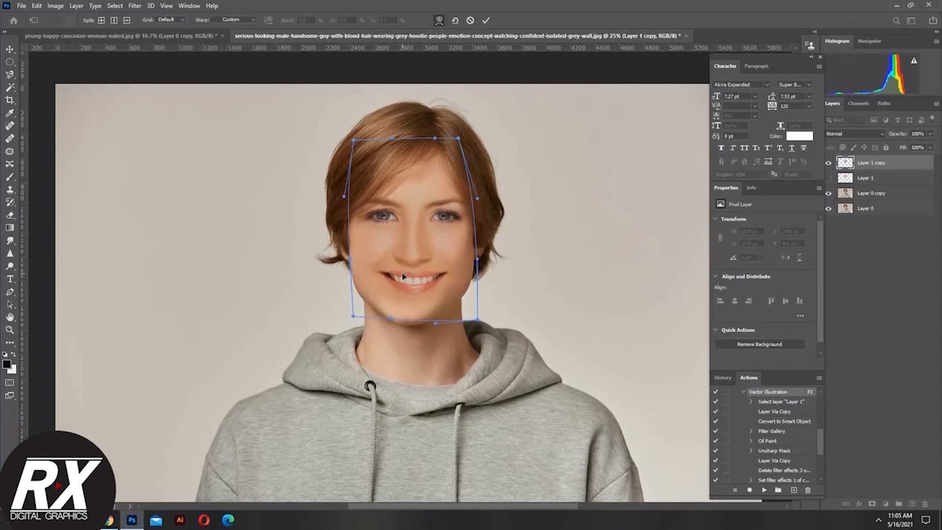
{"action": "left_click_drag", "start_coordinate": [478, 321], "coordinate": [478, 322]}
{"action": "key", "text": "Return"}
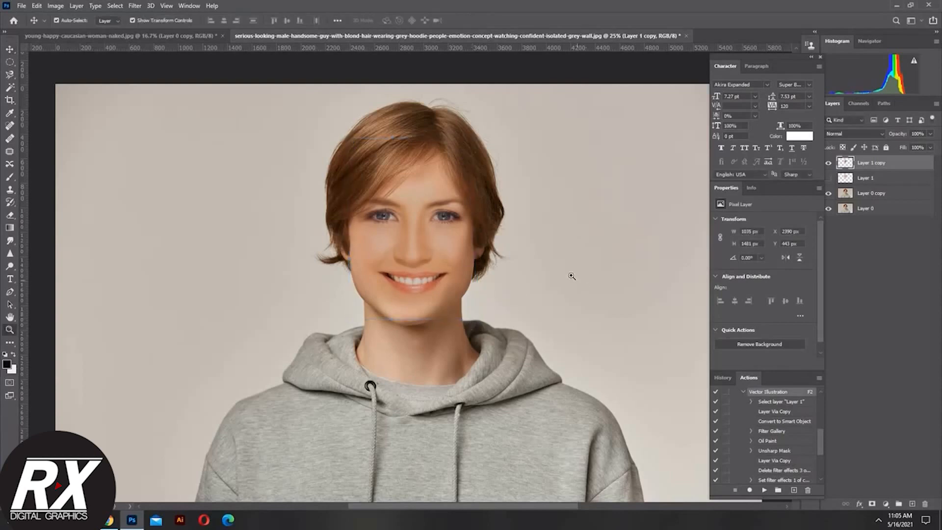
- Move the warped face copy slightly up and left to X 2382 px, Y 435 px
{"action": "key", "text": "z"}
{"action": "left_click", "coordinate": [434, 251]}
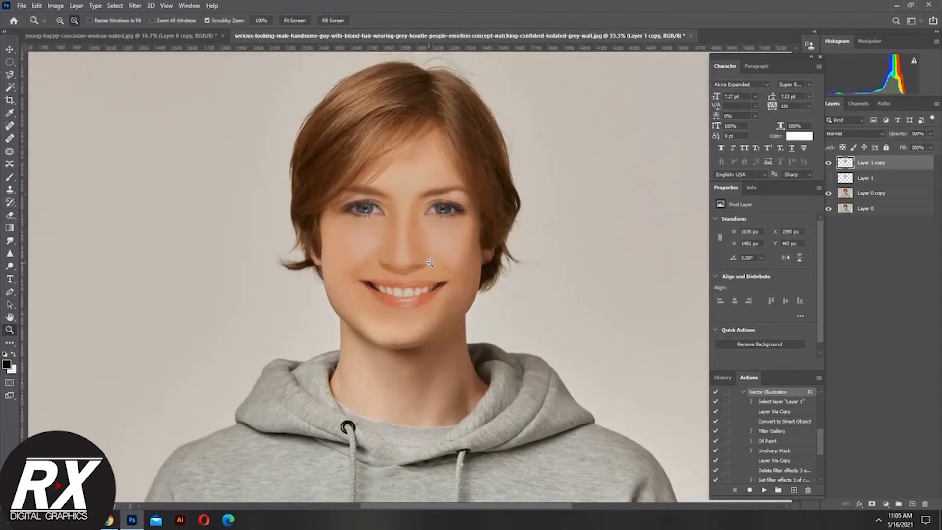
{"action": "left_click", "coordinate": [430, 263], "text": "alt"}
{"action": "left_click", "coordinate": [430, 264], "text": "alt"}
{"action": "left_click", "coordinate": [475, 221]}
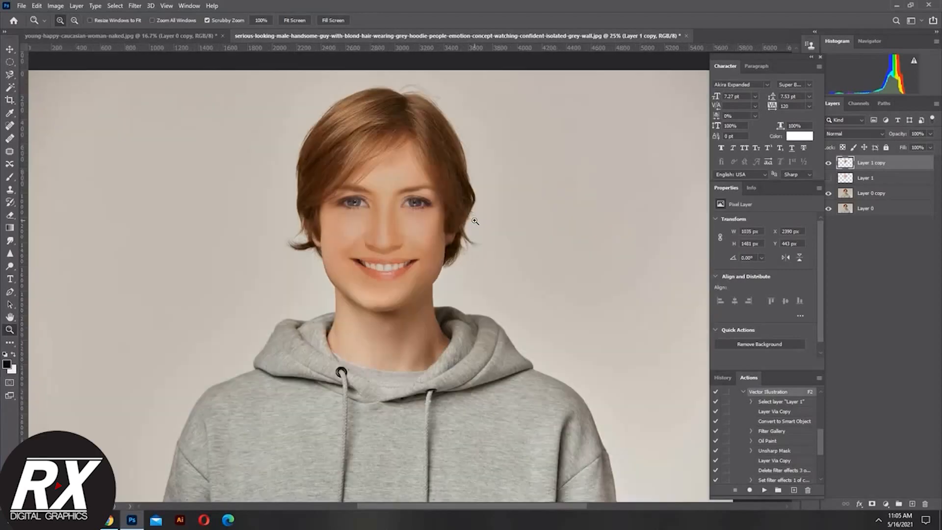
{"action": "key", "text": "v"}
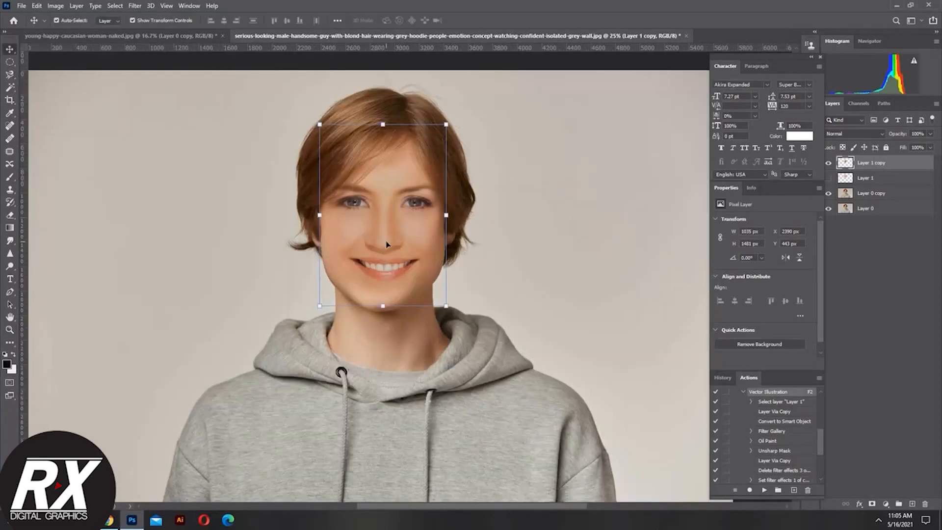
{"action": "right_click", "coordinate": [387, 245]}
{"action": "left_click", "coordinate": [396, 248]}
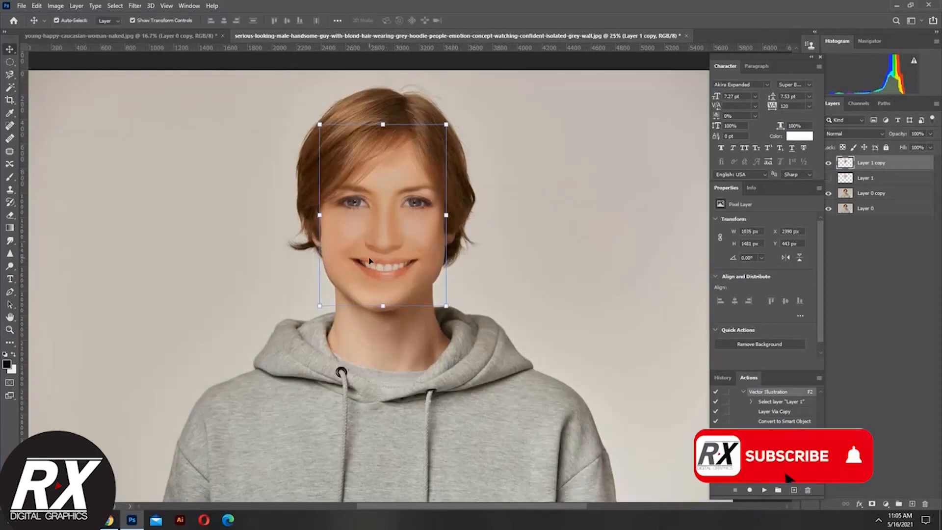
{"action": "left_click_drag", "start_coordinate": [369, 259], "coordinate": [368, 258]}
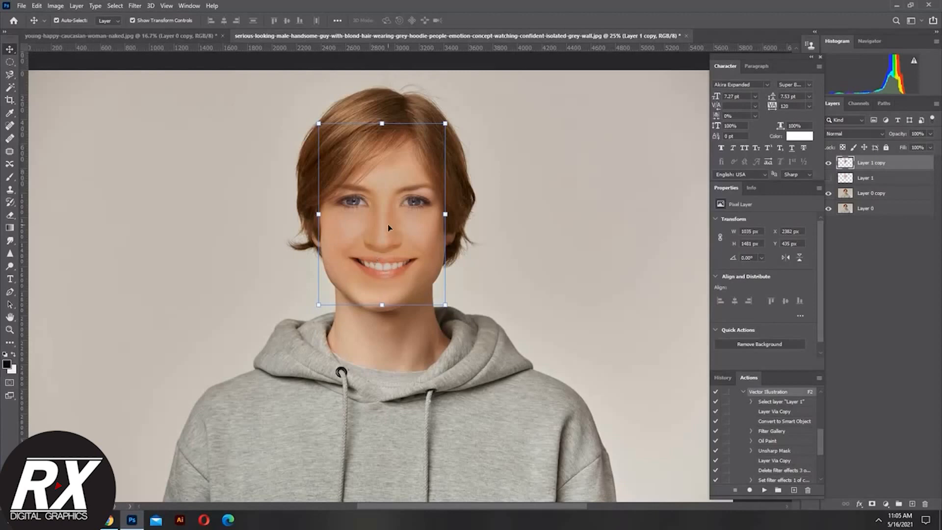
- Brighten the face copy with a Levels adjustment, setting the white input level to 240
{"action": "left_click", "coordinate": [297, 235]}
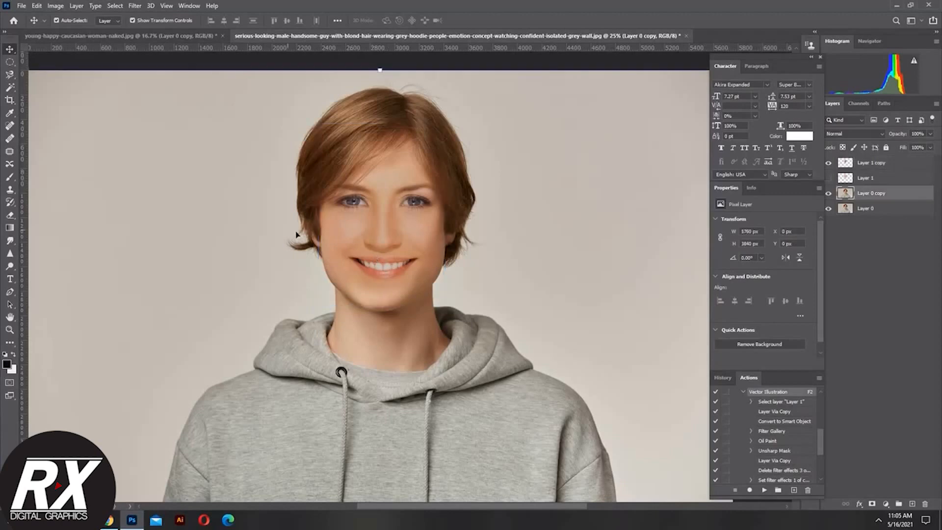
{"action": "left_click", "coordinate": [368, 205]}
{"action": "left_click", "coordinate": [56, 5]}
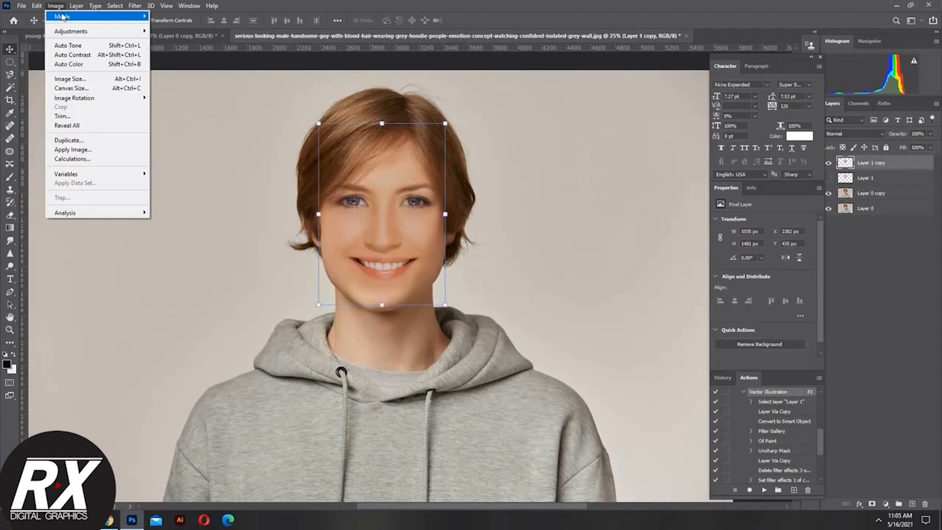
{"action": "mouse_move", "coordinate": [125, 33]}
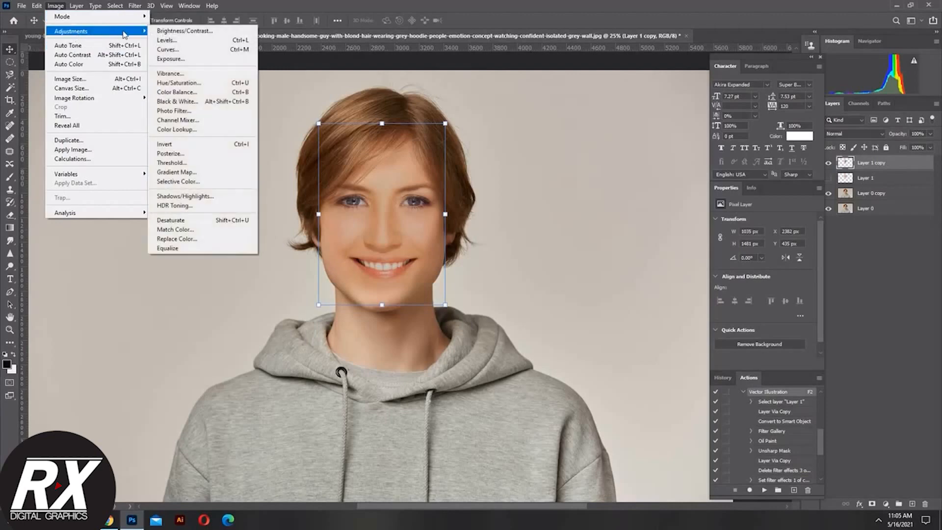
{"action": "left_click", "coordinate": [191, 42]}
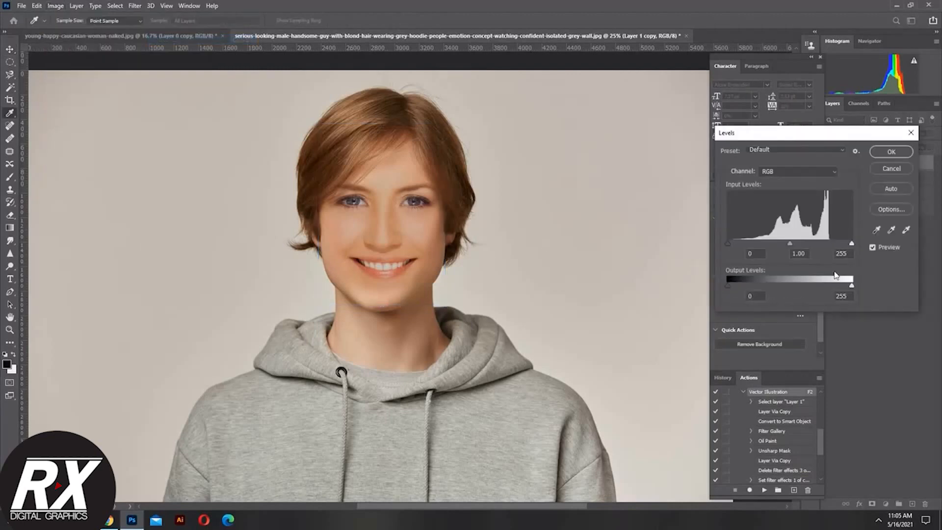
{"action": "left_click_drag", "start_coordinate": [852, 243], "coordinate": [845, 244]}
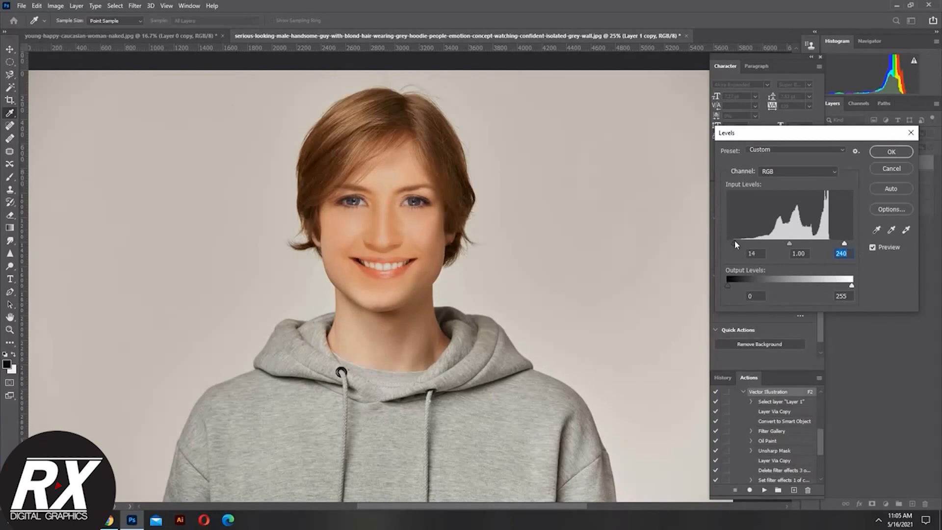
{"action": "left_click_drag", "start_coordinate": [731, 241], "coordinate": [724, 240]}
{"action": "left_click", "coordinate": [885, 155]}
- Inspect the whole face-swapped portrait in full-screen view at different magnifications and return to the standard screen mode
{"action": "key", "text": "z"}
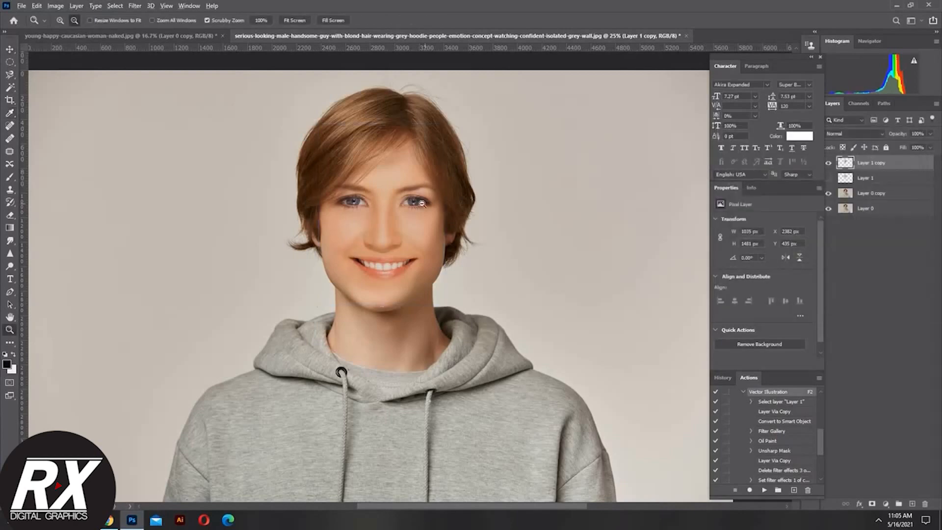
{"action": "left_click", "coordinate": [422, 204], "text": "alt"}
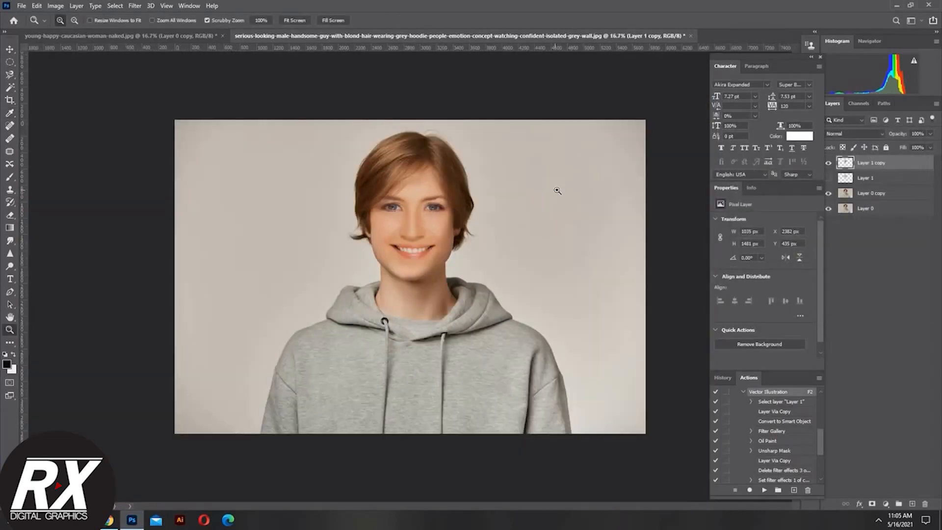
{"action": "left_click", "coordinate": [629, 223]}
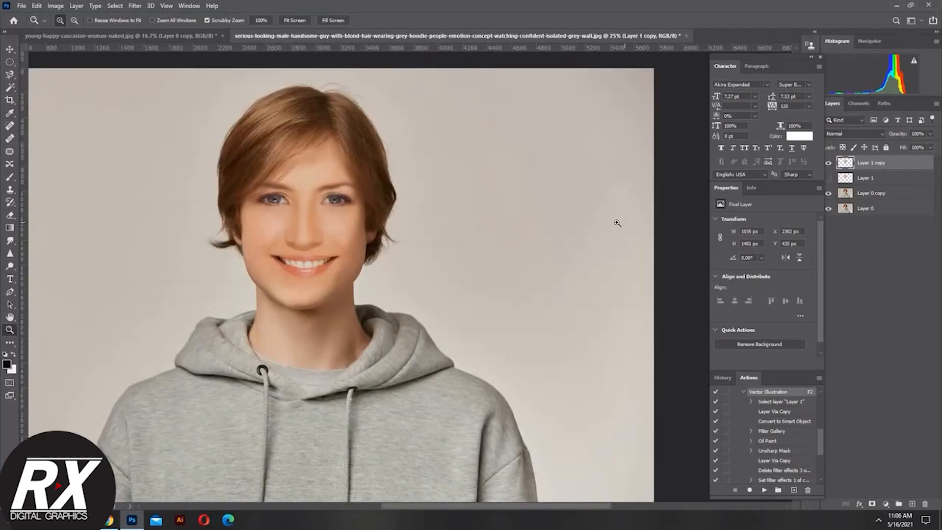
{"action": "key", "text": "f"}
{"action": "key", "text": "f"}
{"action": "left_click", "coordinate": [687, 221], "text": "alt"}
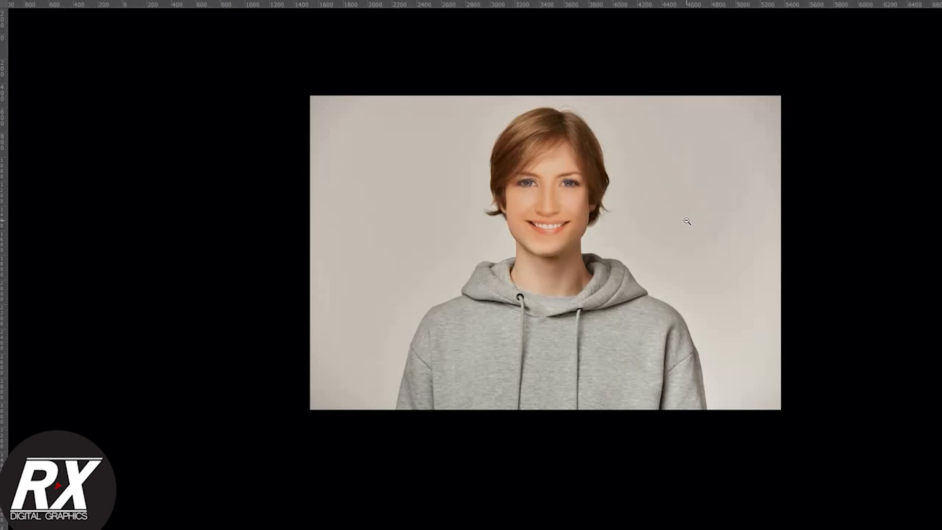
{"action": "key", "text": "ctrl+plus"}
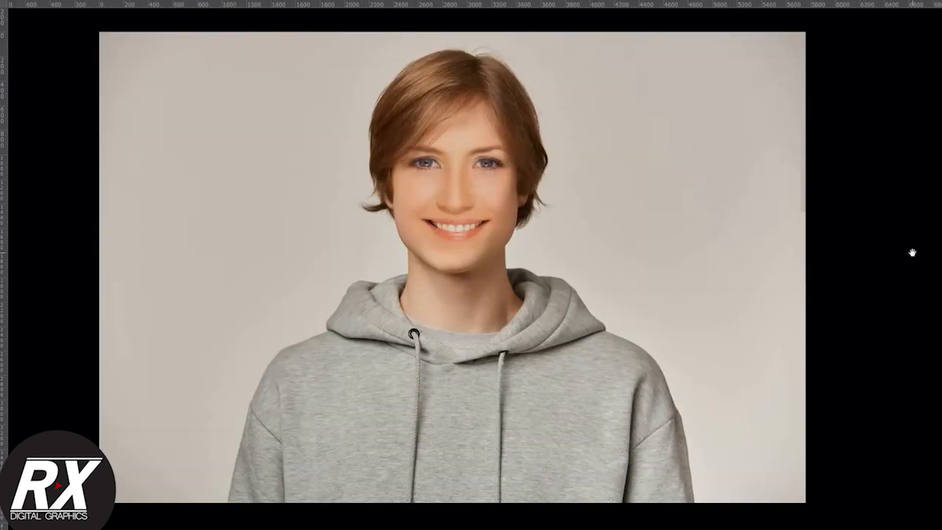
{"action": "left_click_drag", "start_coordinate": [912, 253], "coordinate": [920, 247]}
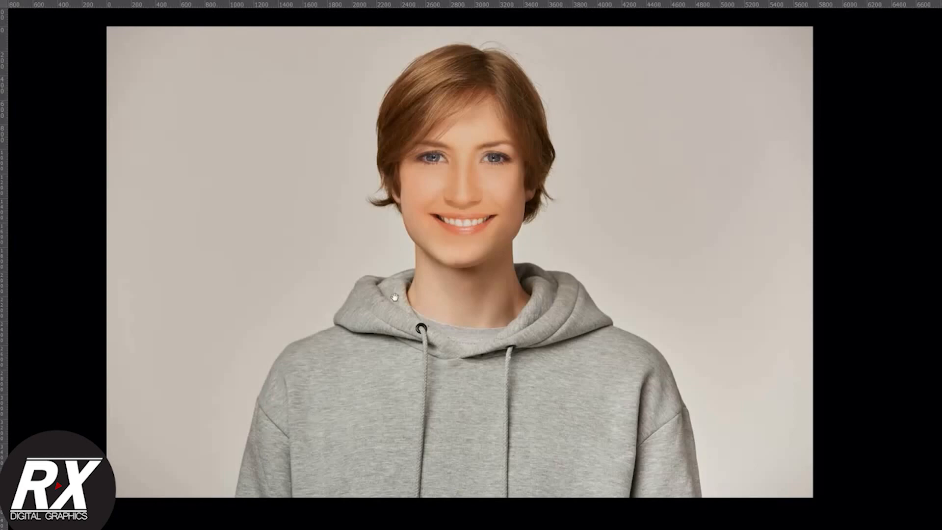
{"action": "key", "text": "f"}
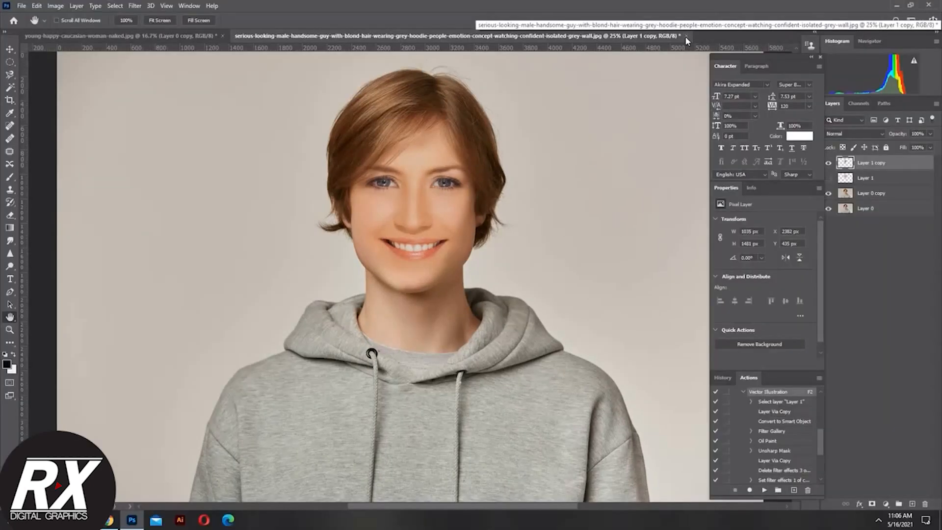
- Compare the portrait with and without the swapped face by moving the face copy aside, undoing the moves and toggling its visibility
{"action": "key", "text": "z"}
{"action": "left_click", "coordinate": [415, 213], "text": "alt"}
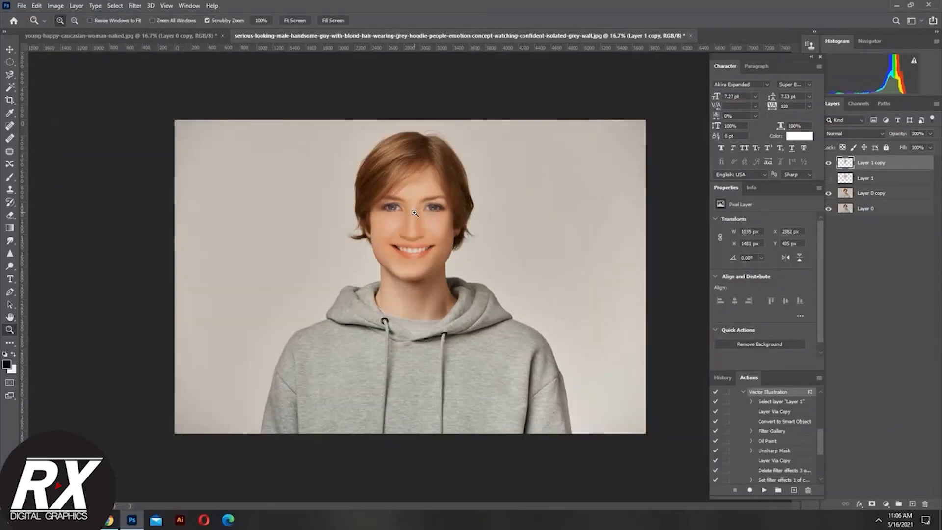
{"action": "key", "text": "v"}
{"action": "left_click_drag", "start_coordinate": [415, 212], "coordinate": [286, 262]}
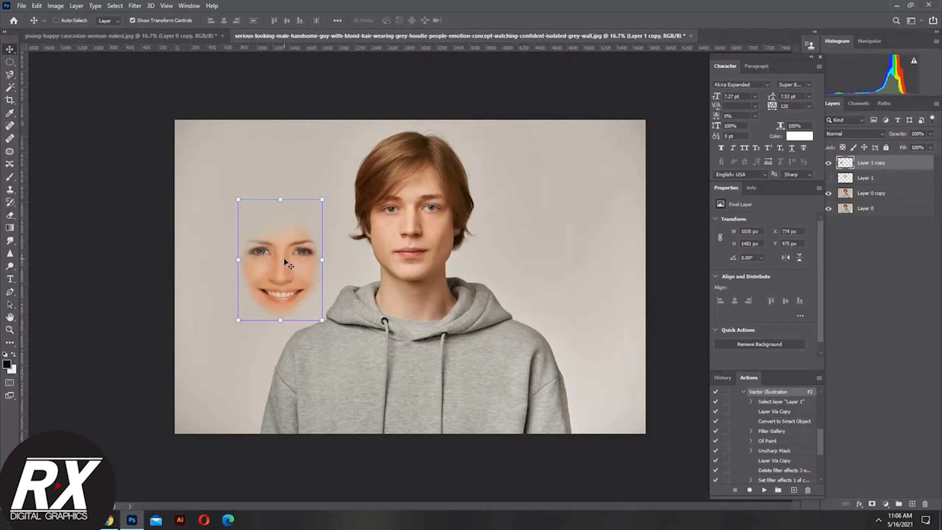
{"action": "left_click_drag", "start_coordinate": [285, 261], "coordinate": [393, 269]}
{"action": "key", "text": "ctrl+z"}
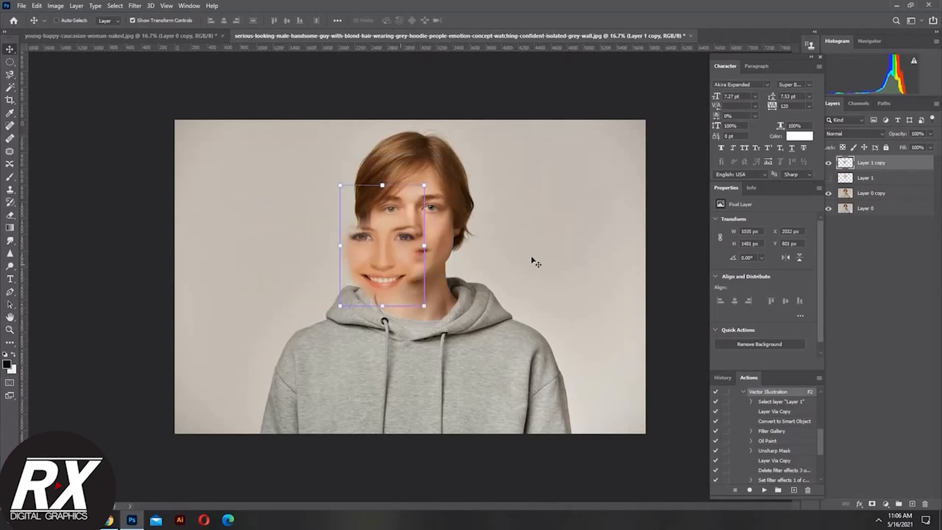
{"action": "left_click_drag", "start_coordinate": [535, 262], "coordinate": [565, 233]}
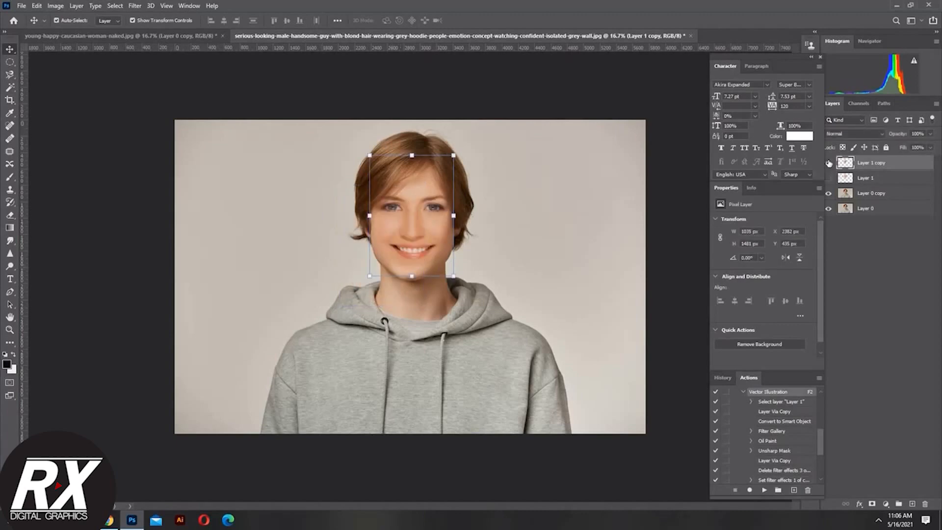
{"action": "left_click", "coordinate": [829, 163]}
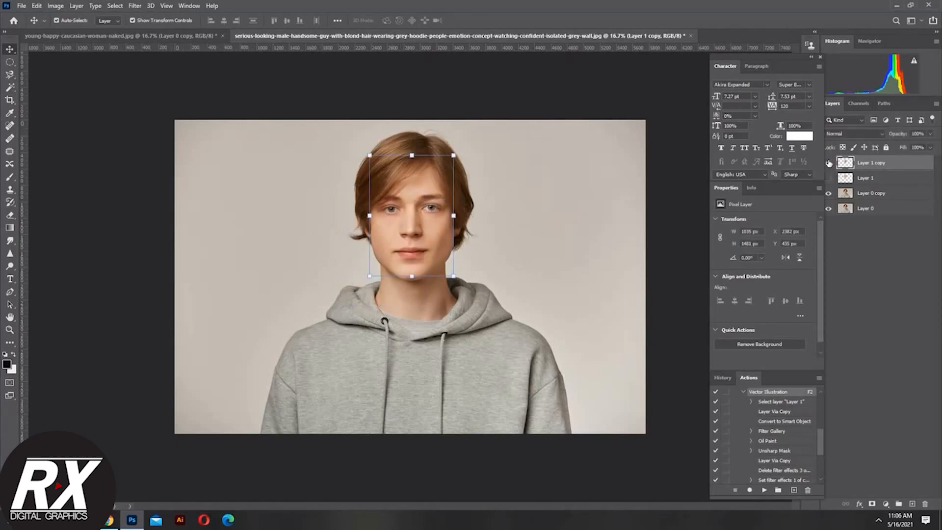
{"action": "left_click", "coordinate": [830, 163]}
- Start Free Transform on the Layer 0 copy portrait
{"action": "left_click", "coordinate": [619, 268]}
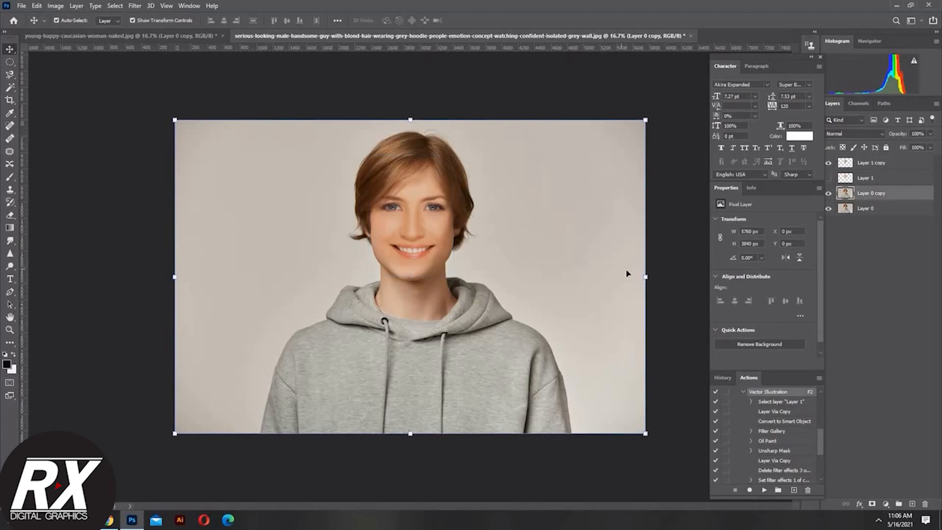
{"action": "key", "text": "ctrl+t"}
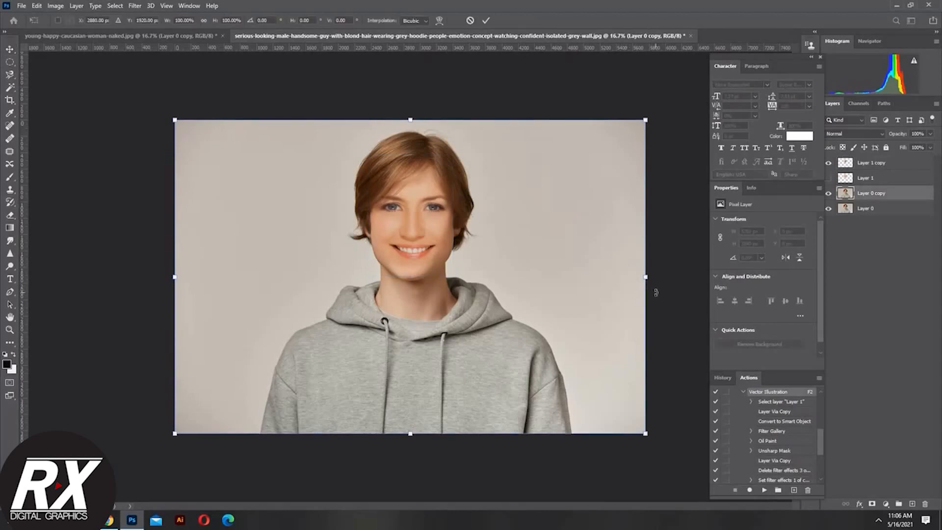